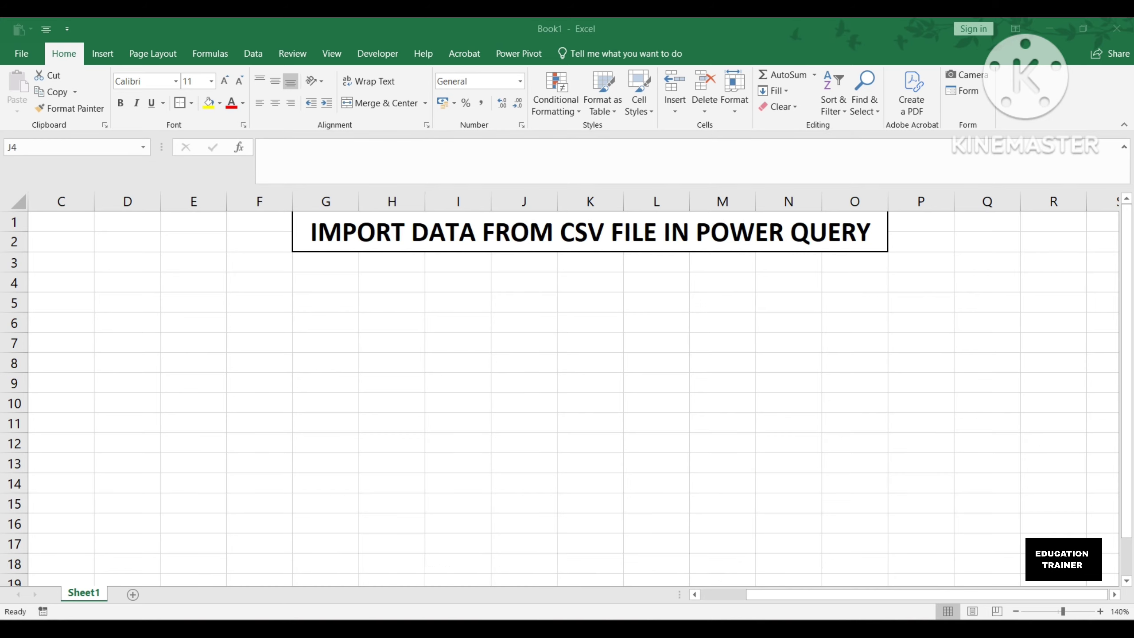
Step: Open CSV fILE from the PQ Data for YT folder and widen column A to inspect its comma-separated data
click(669, 559)
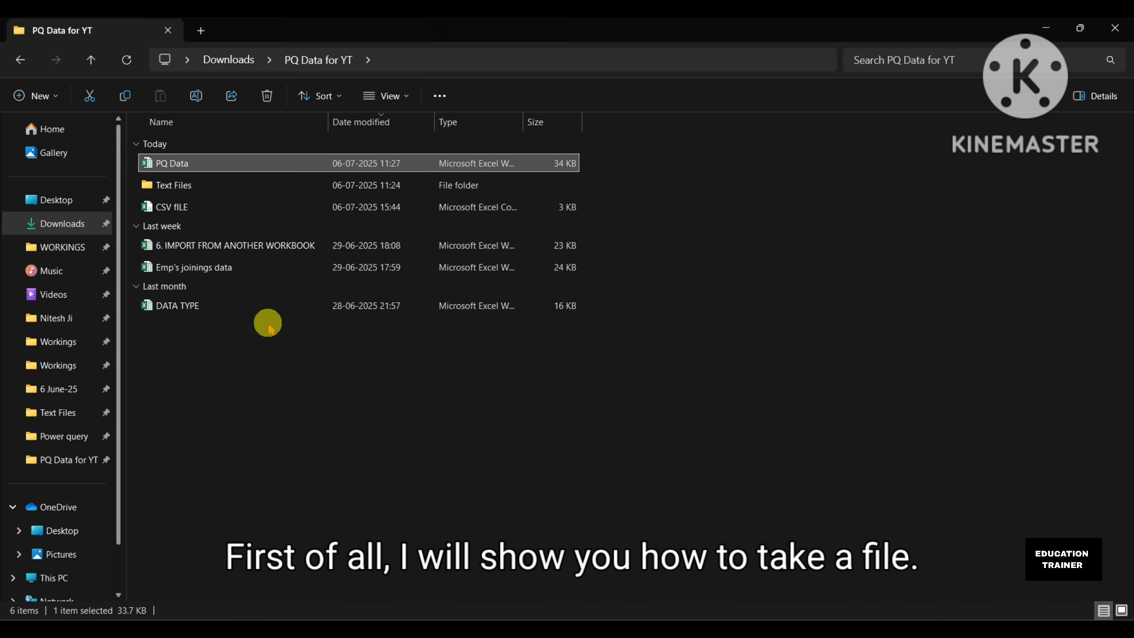
click(227, 205)
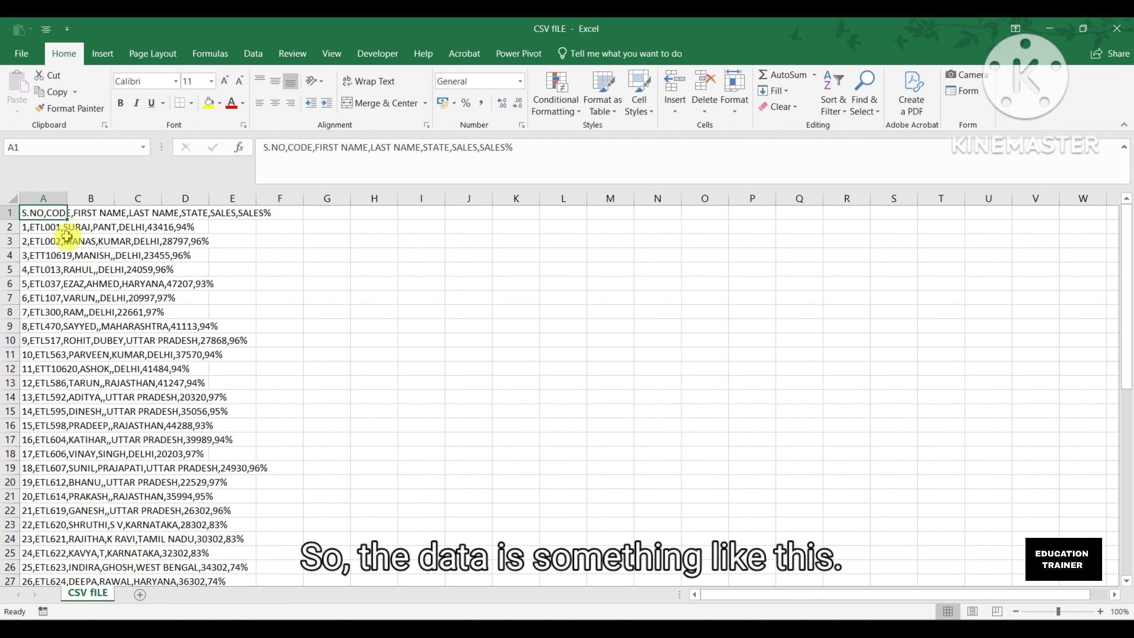
double_click(66, 194)
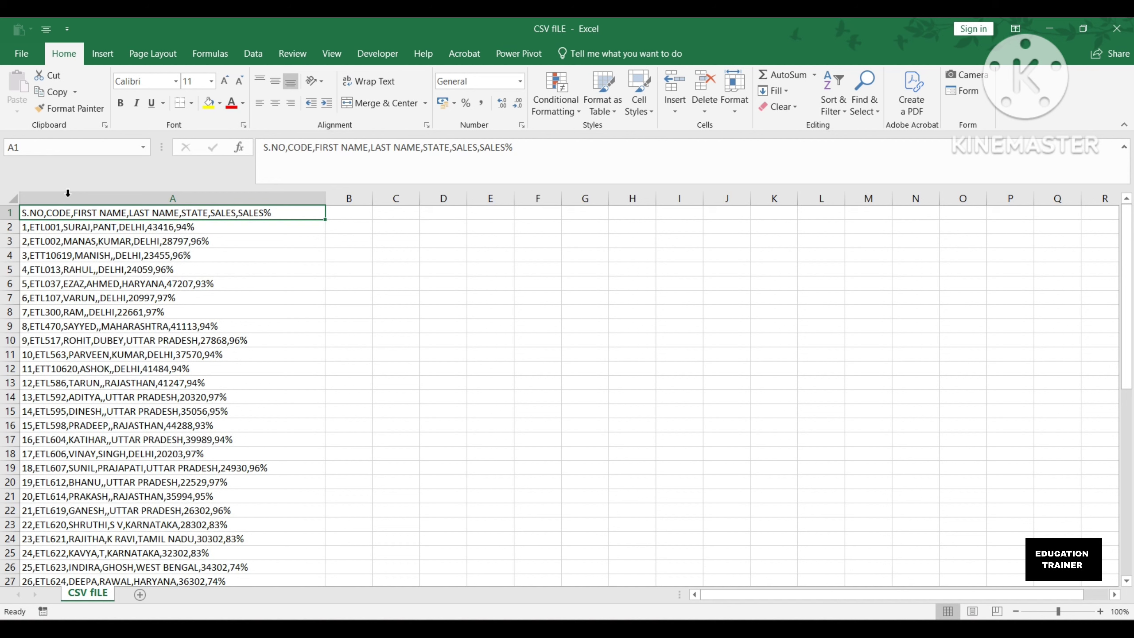
click(68, 192)
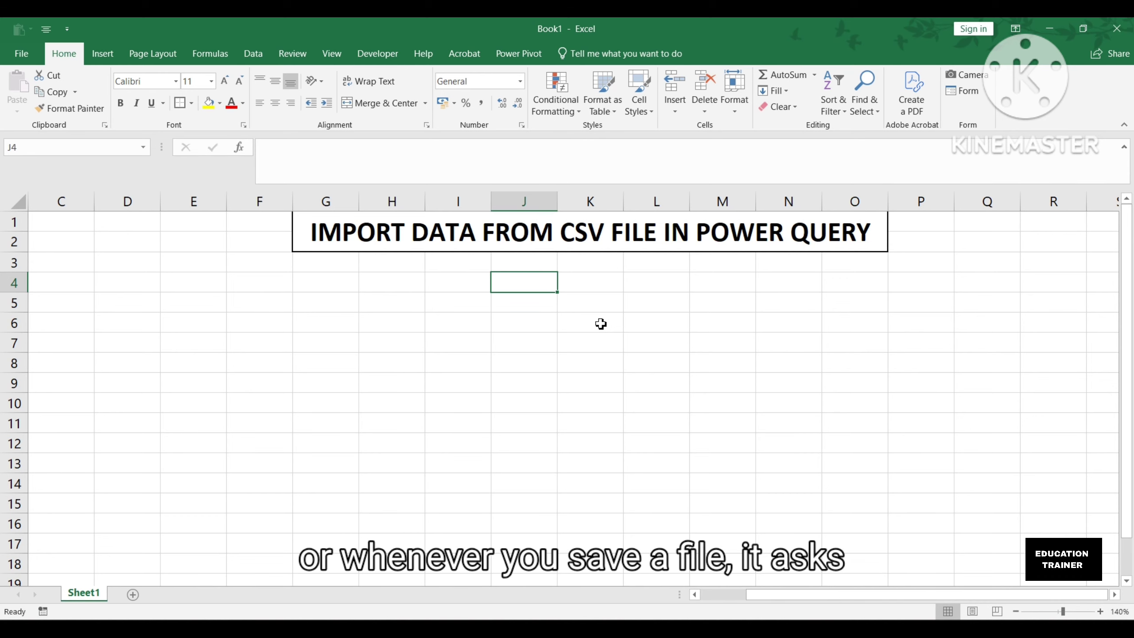
Step: Review the file formats available for saving the Book1 workbook under a new name, and leave without saving
click(21, 53)
click(60, 197)
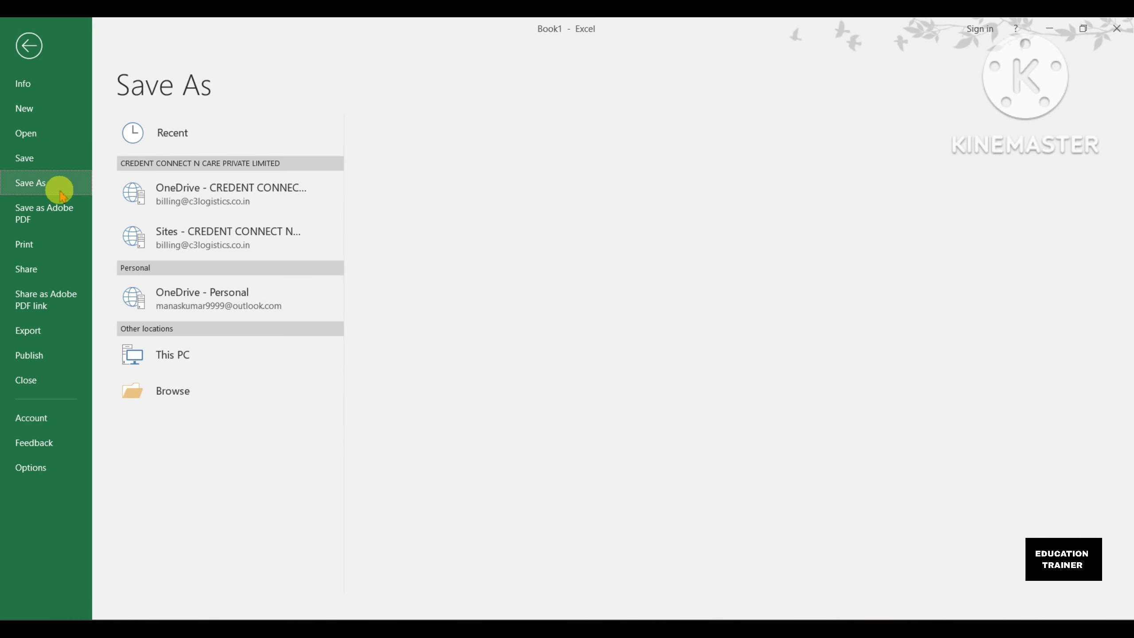
click(172, 427)
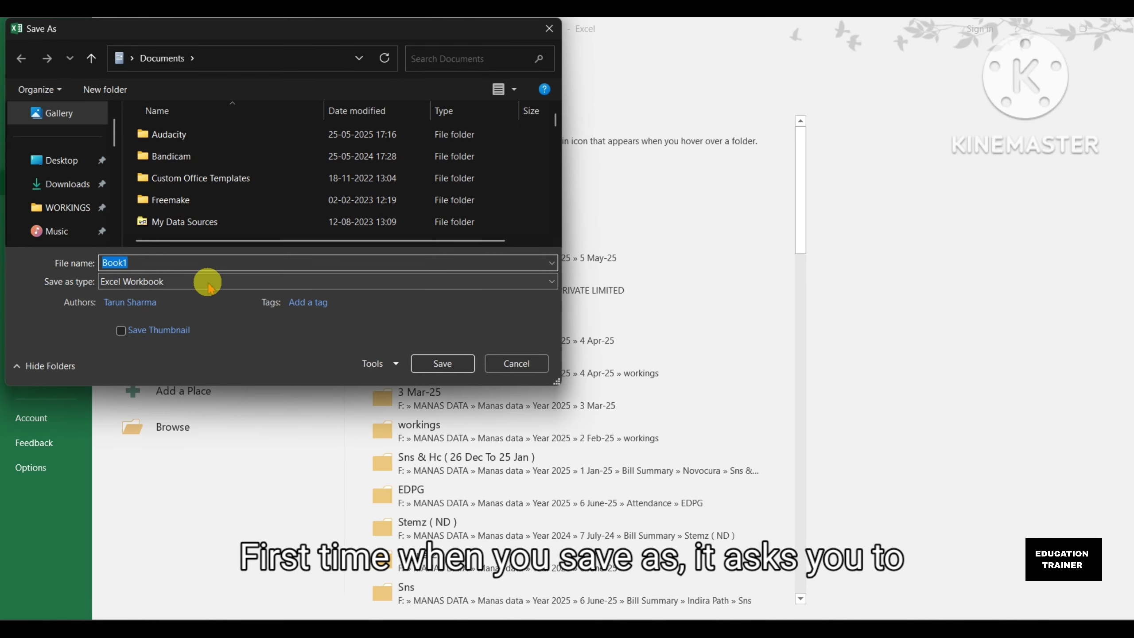
click(198, 281)
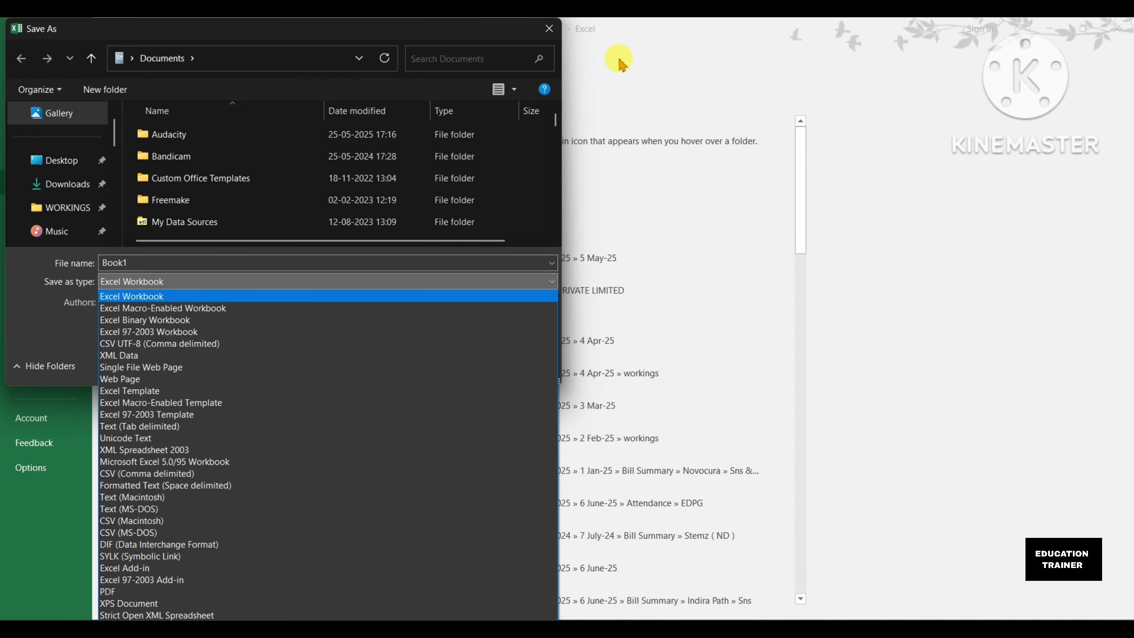
click(548, 30)
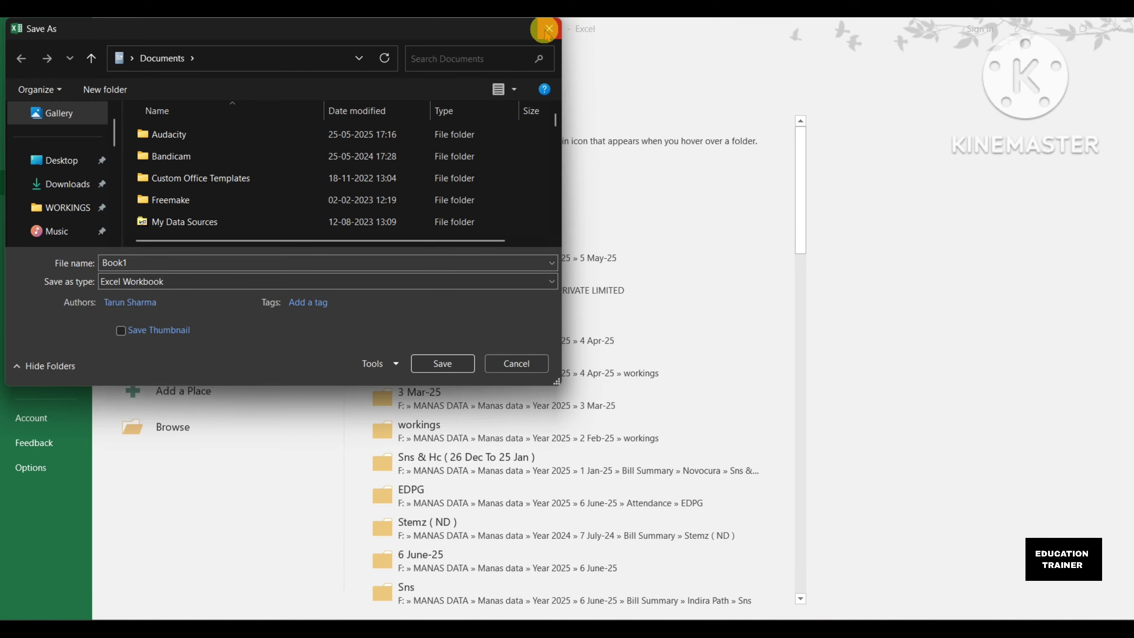
click(548, 30)
key(Escape)
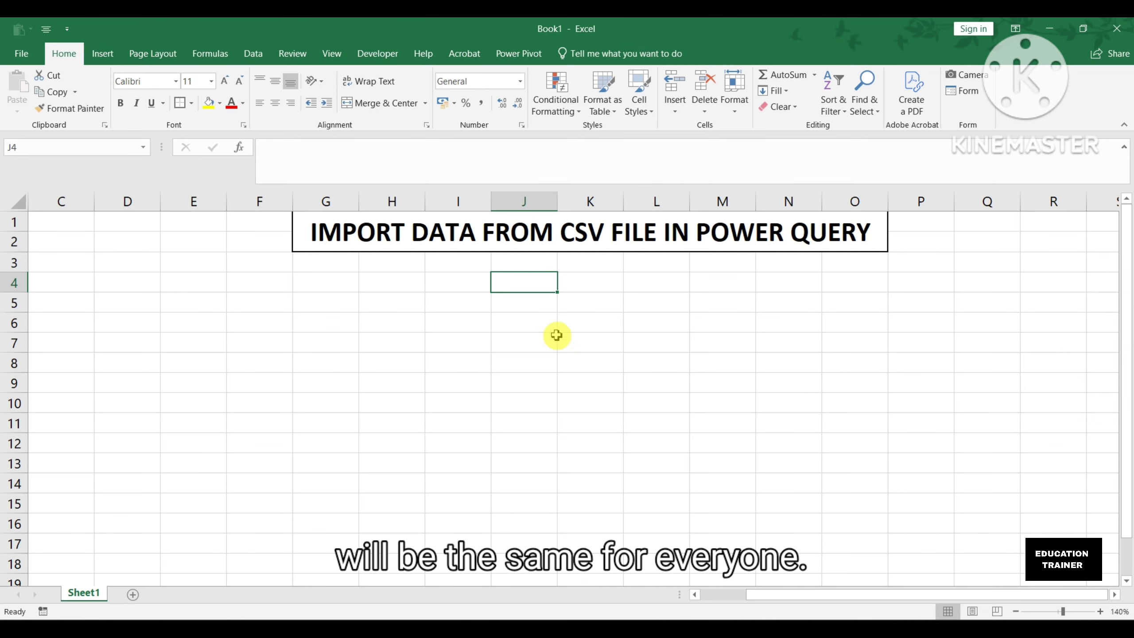
Step: Start a text/CSV data import into Book1 using CSV fILE from the PQ Data for YT folder
click(254, 58)
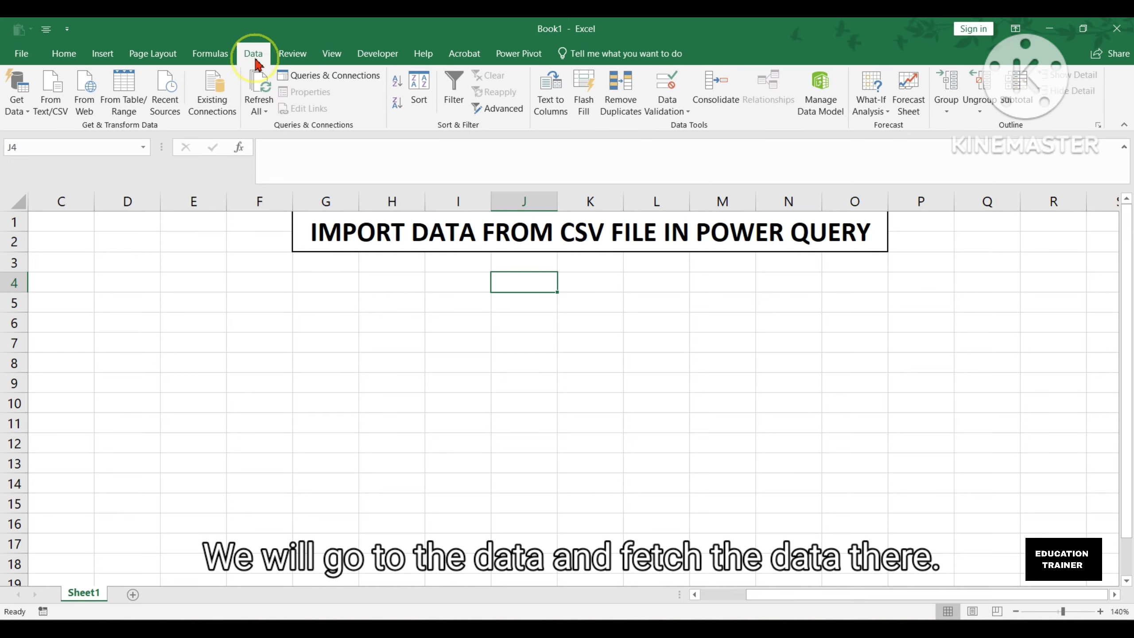
click(52, 113)
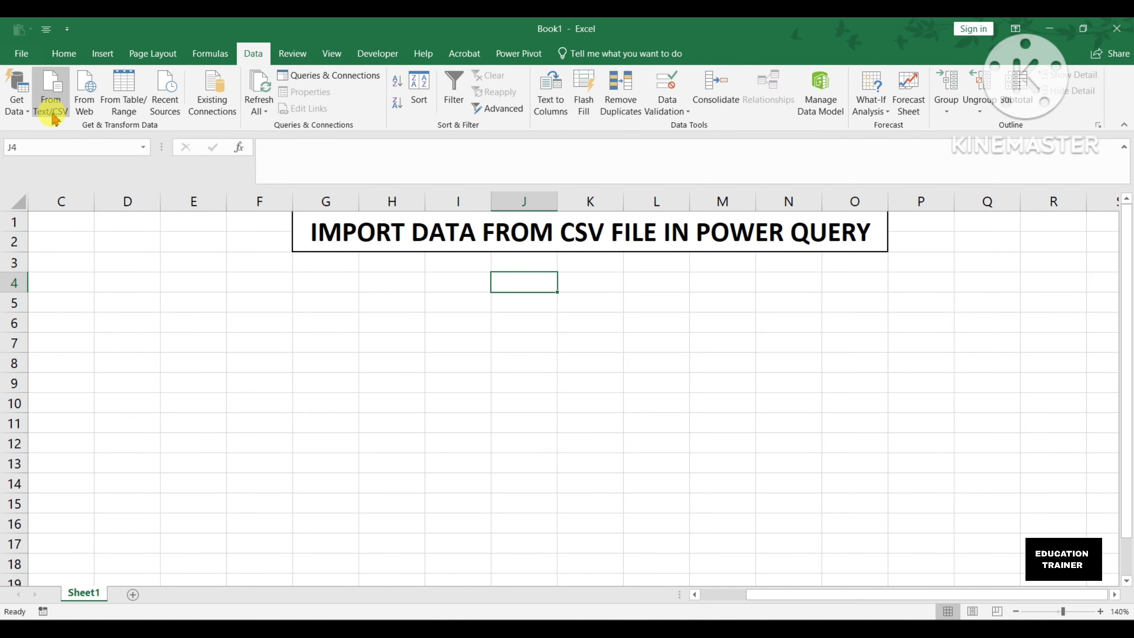
click(52, 115)
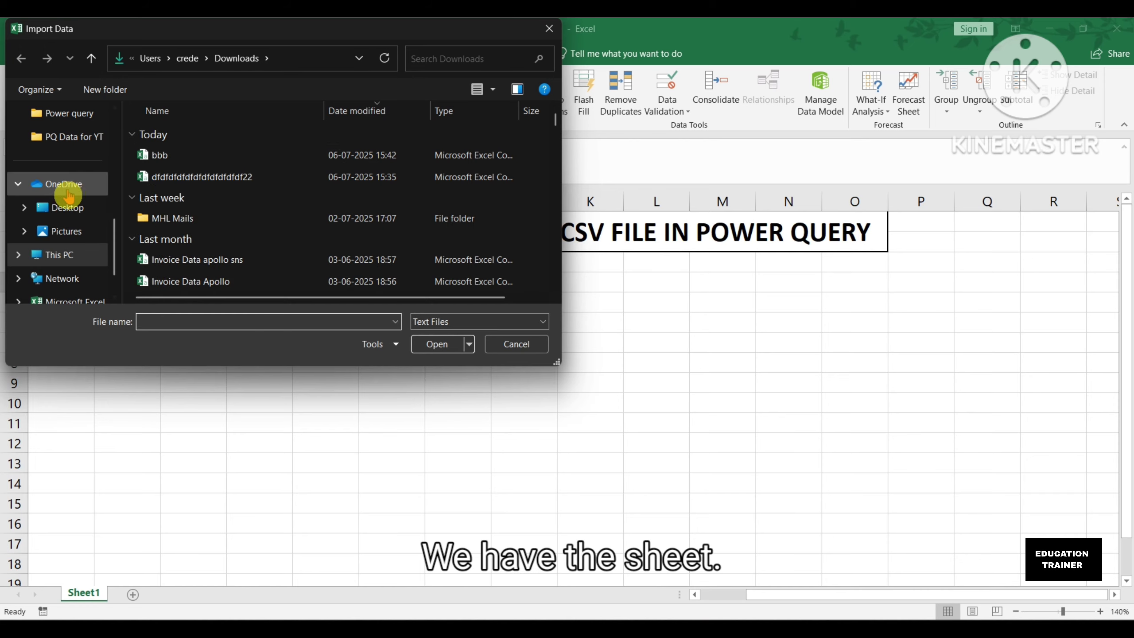
click(92, 142)
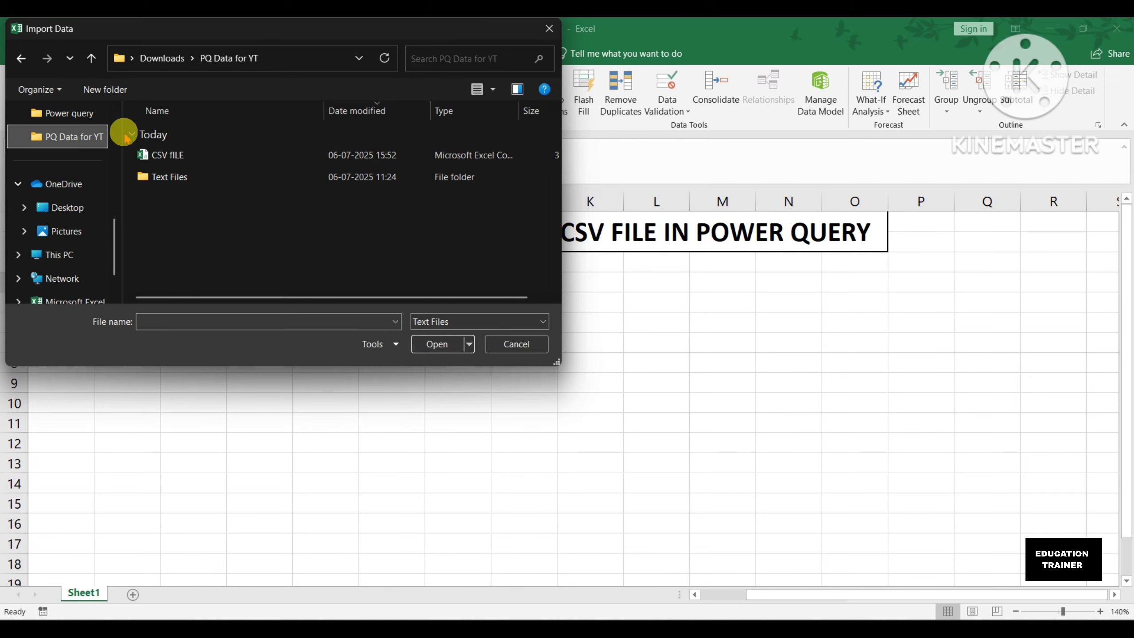
click(183, 157)
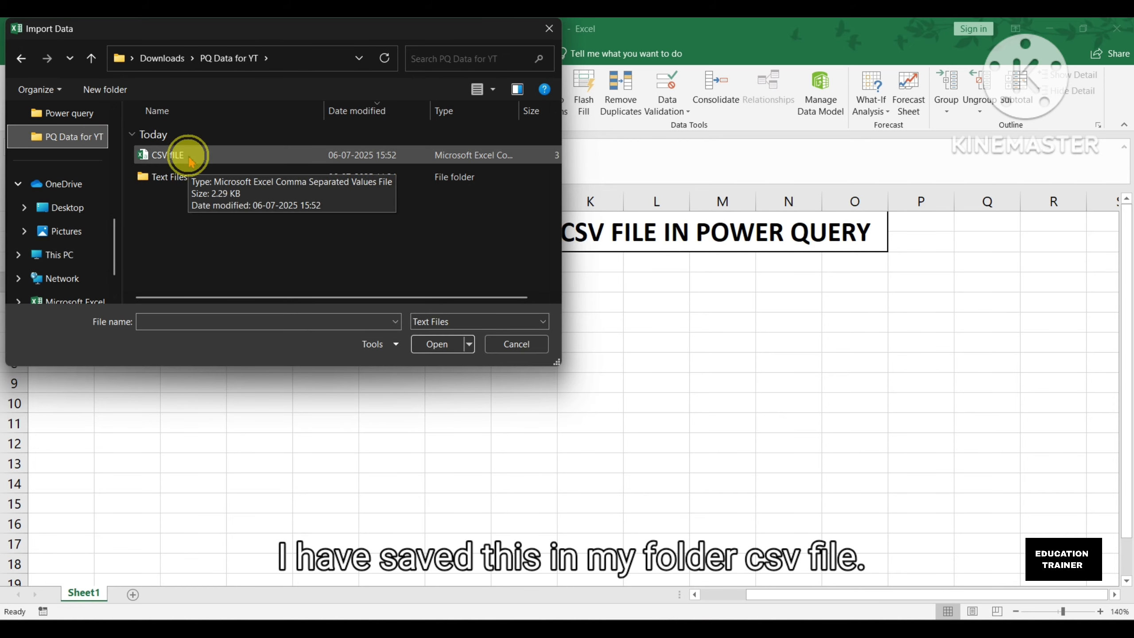
click(187, 155)
click(432, 344)
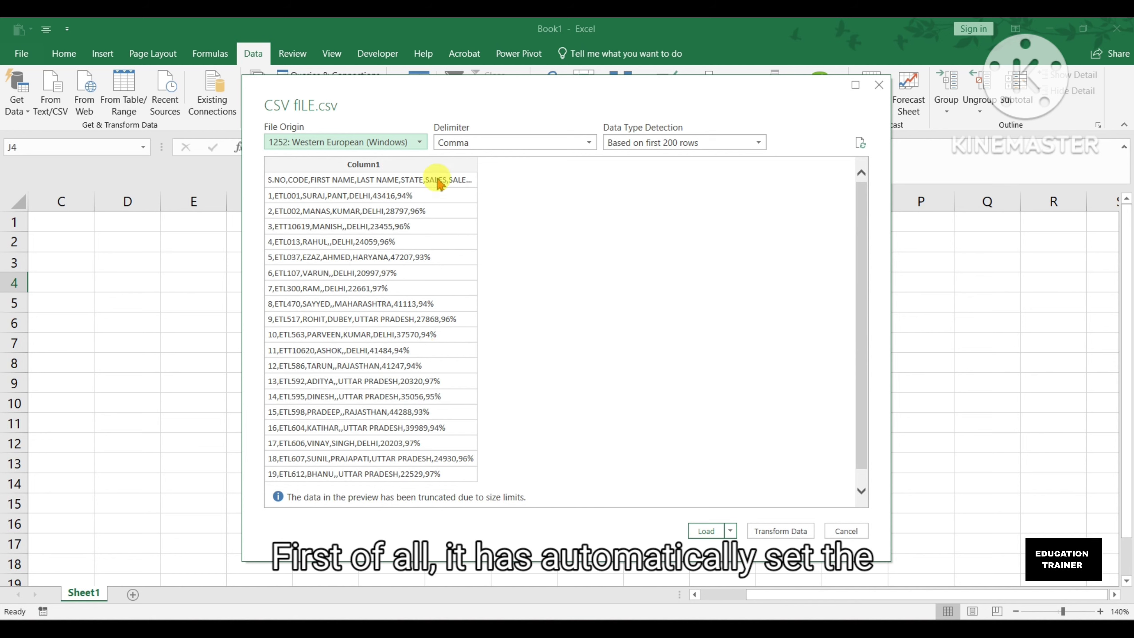
Step: Keep Comma as the import delimiter and open the data for transformation in the Power Query Editor
click(486, 153)
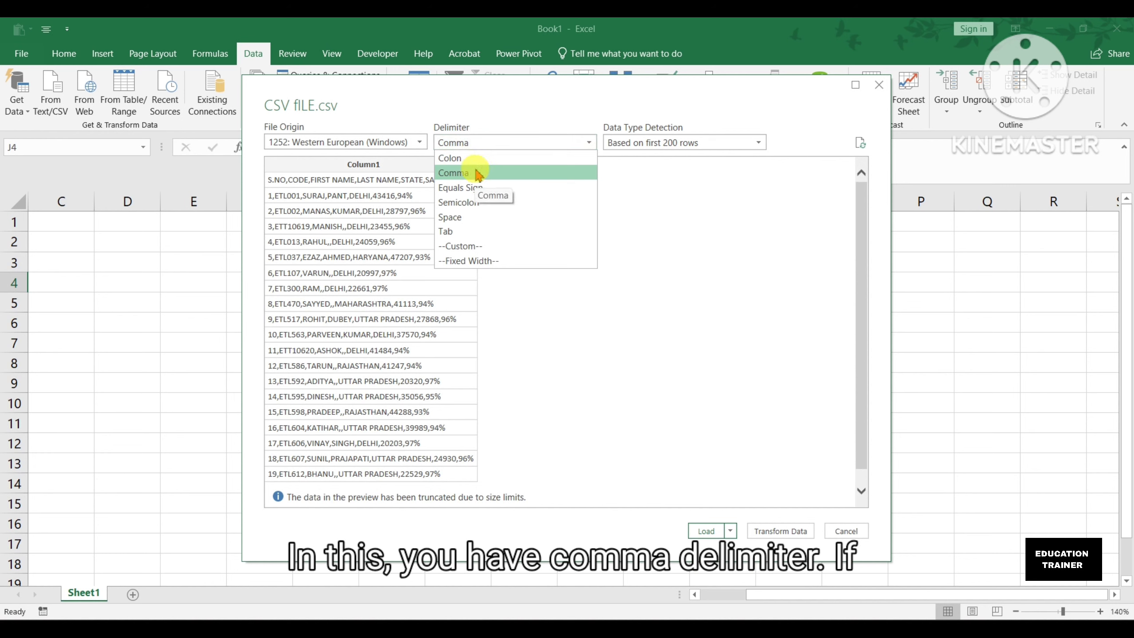
click(513, 145)
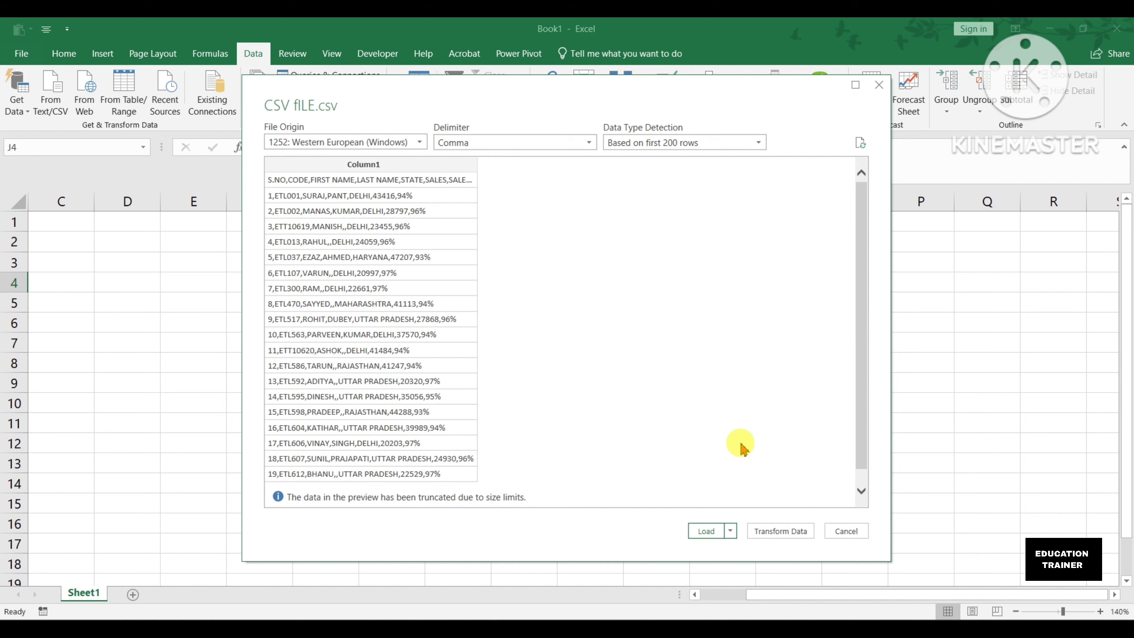
click(776, 531)
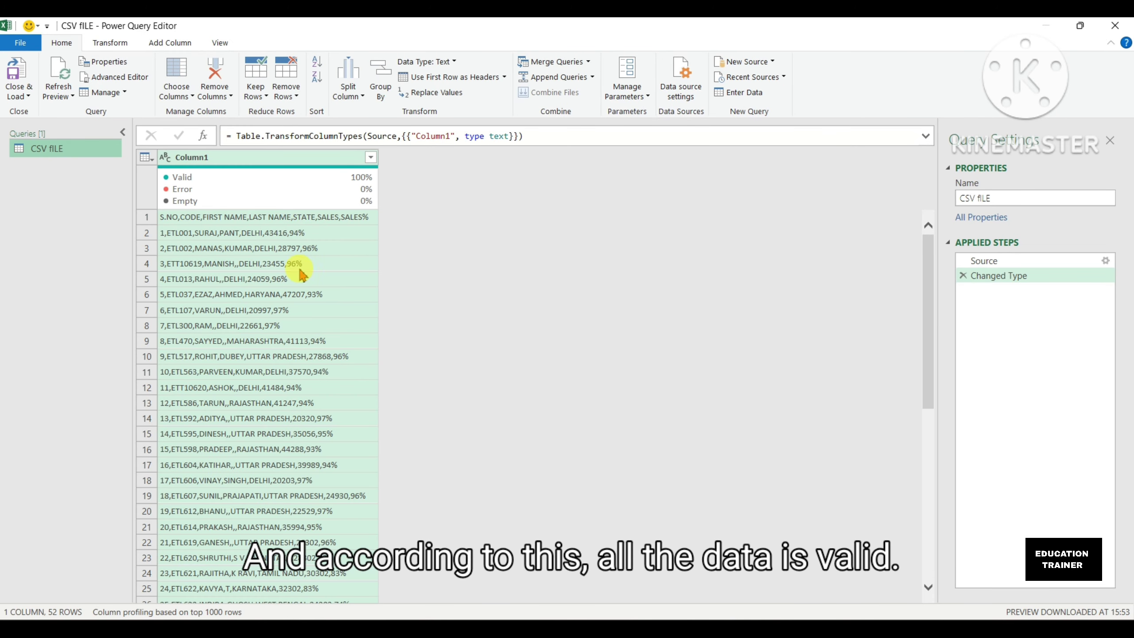
mouse_move(280, 176)
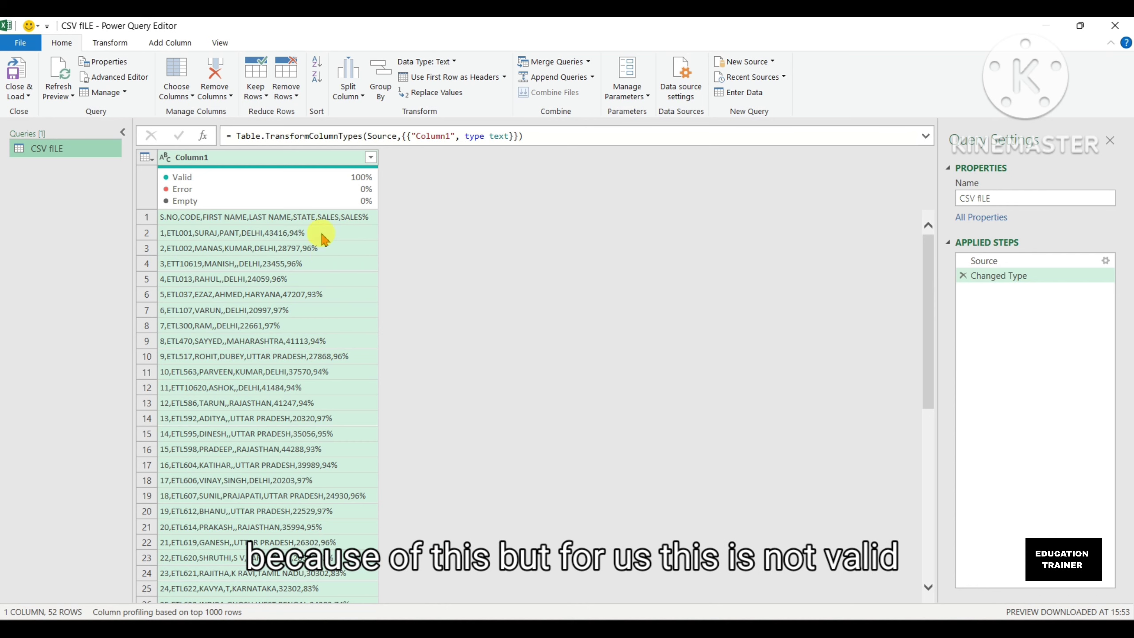
mouse_move(313, 204)
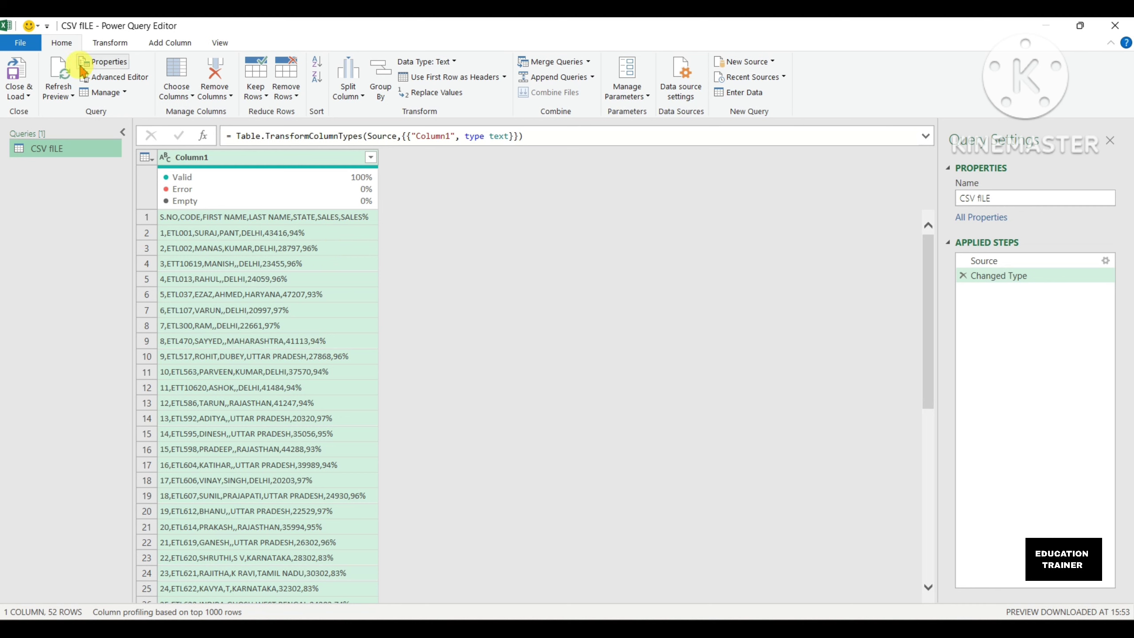
Step: Split Column1 by the comma delimiter at each occurrence, with the quote character set to None
click(352, 96)
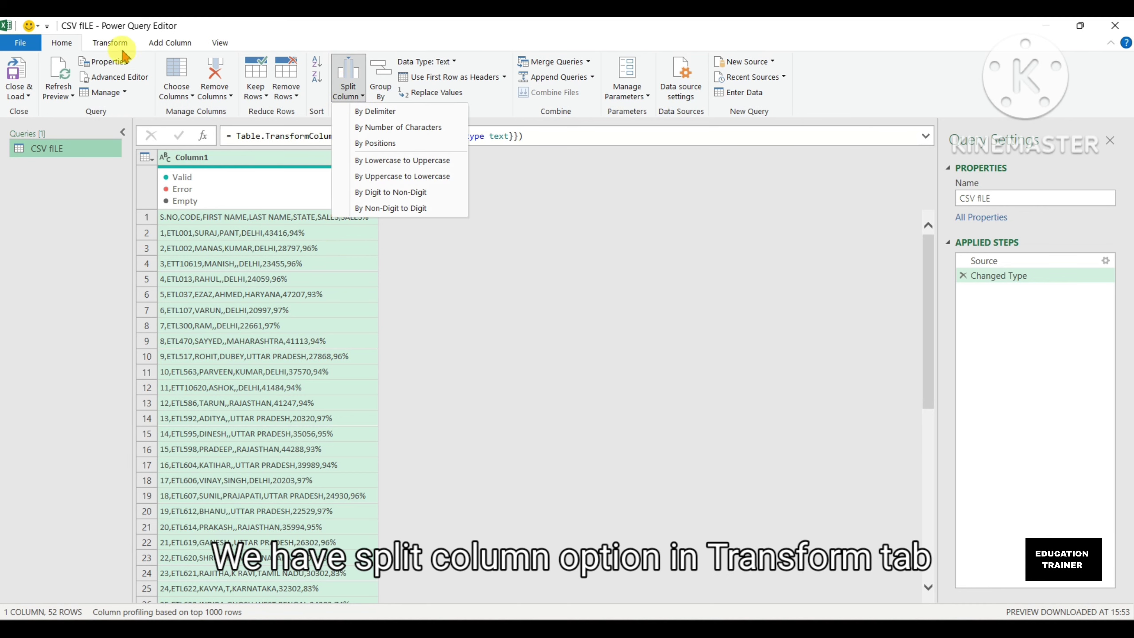
click(111, 43)
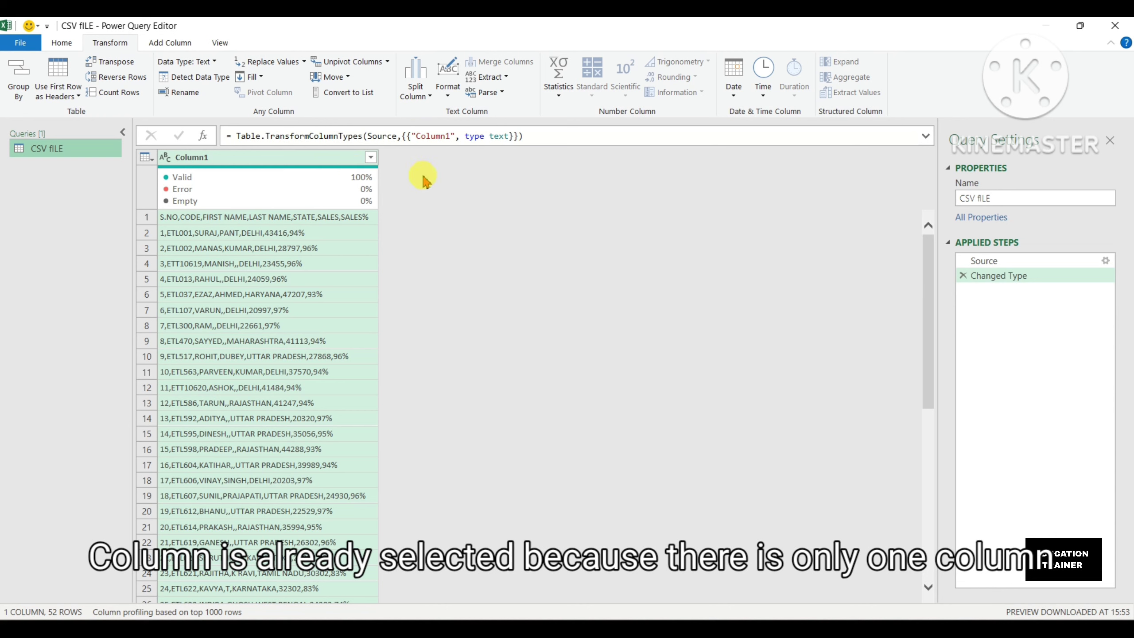
click(408, 100)
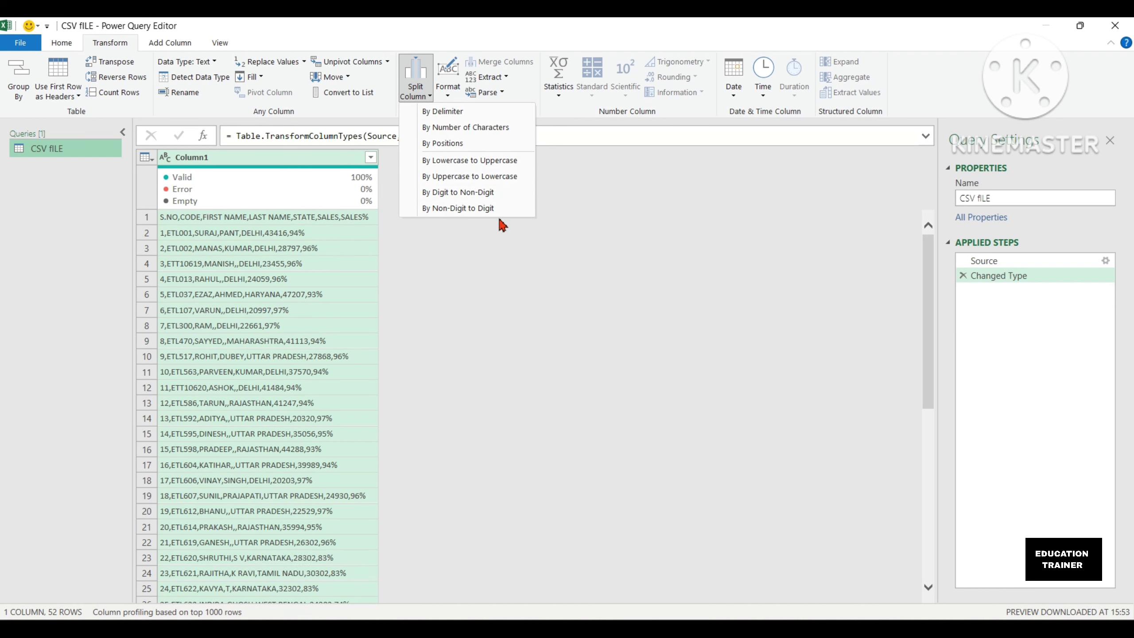
click(480, 112)
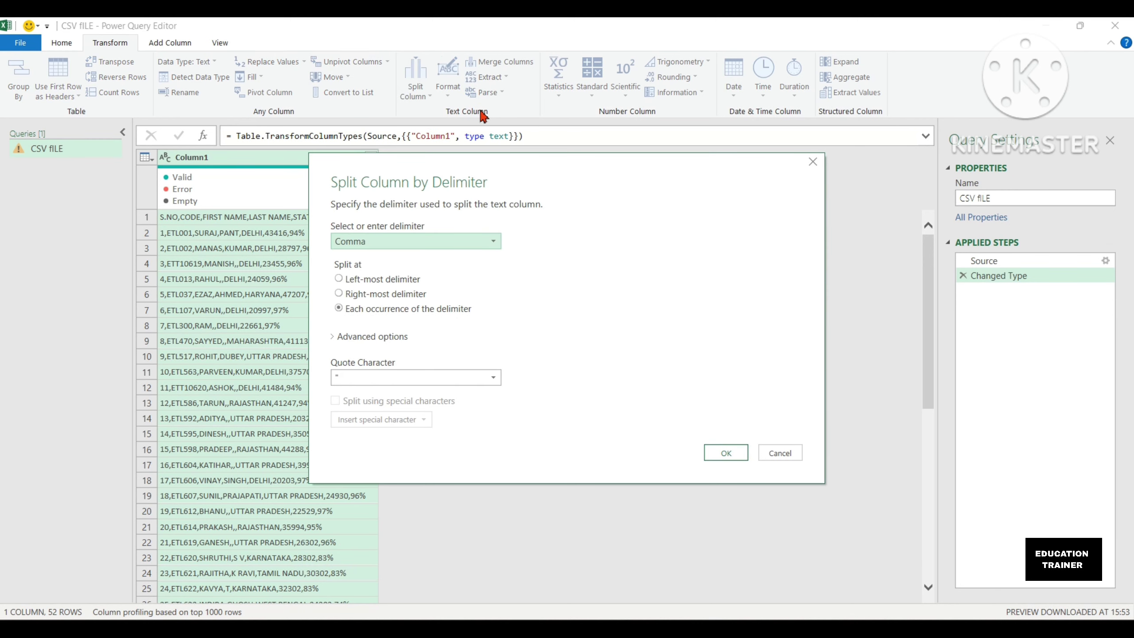
click(491, 161)
drag(490, 163, 578, 167)
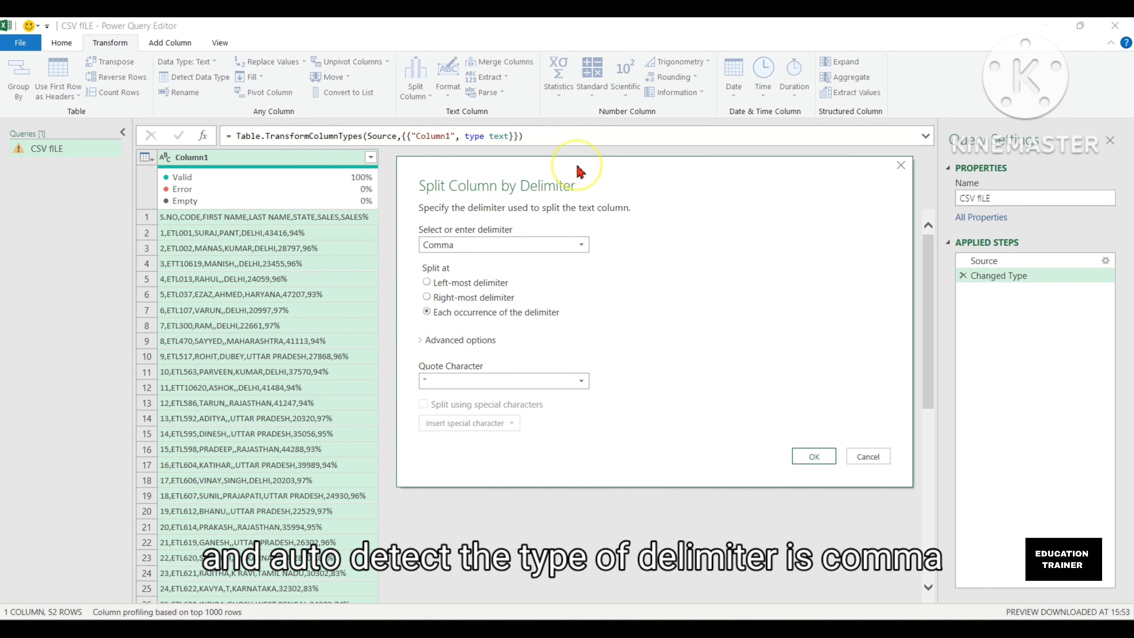
click(489, 246)
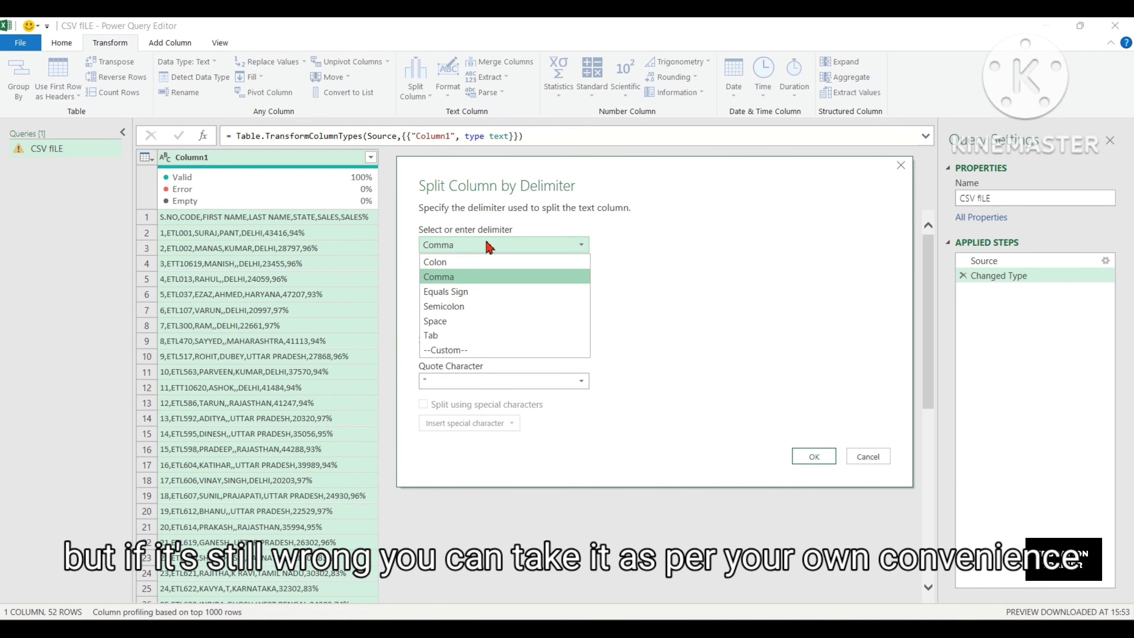
click(487, 277)
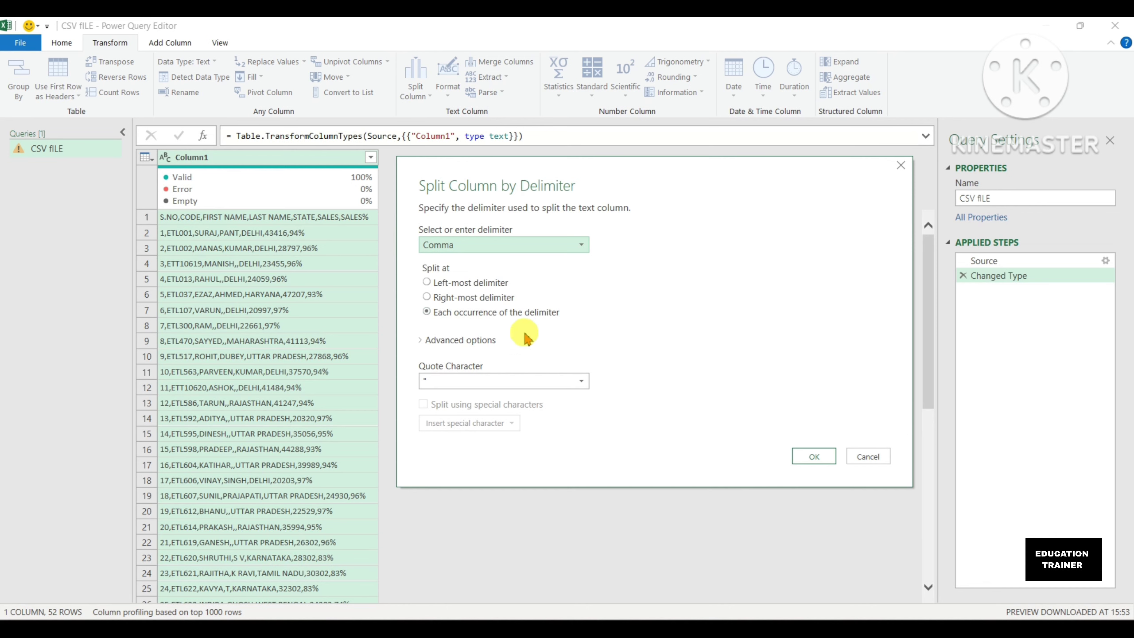
click(480, 381)
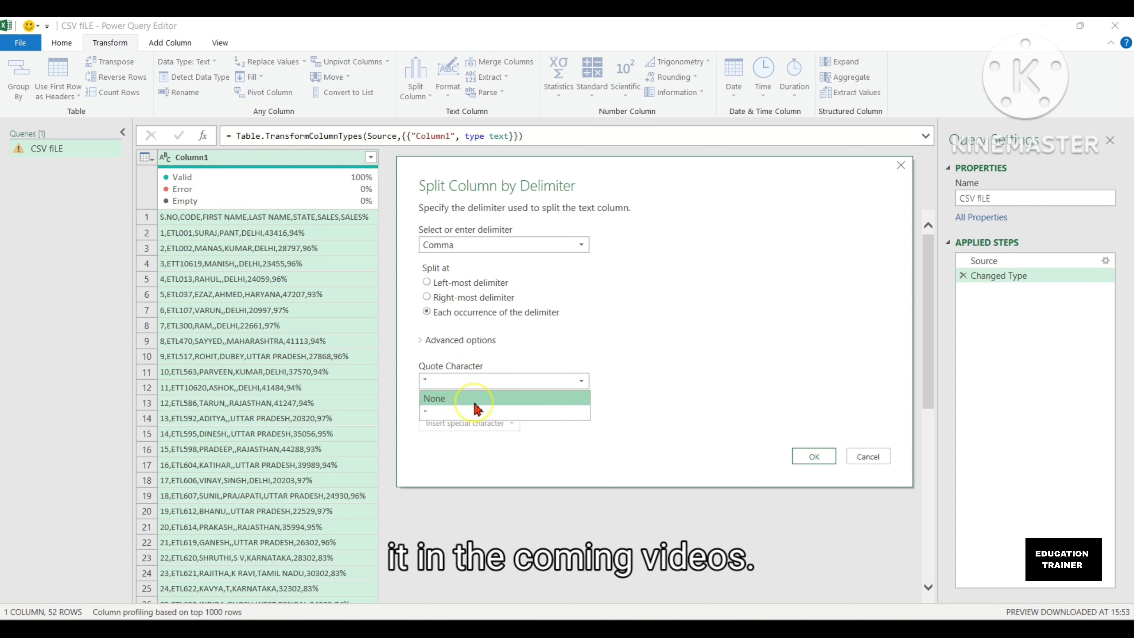
click(475, 399)
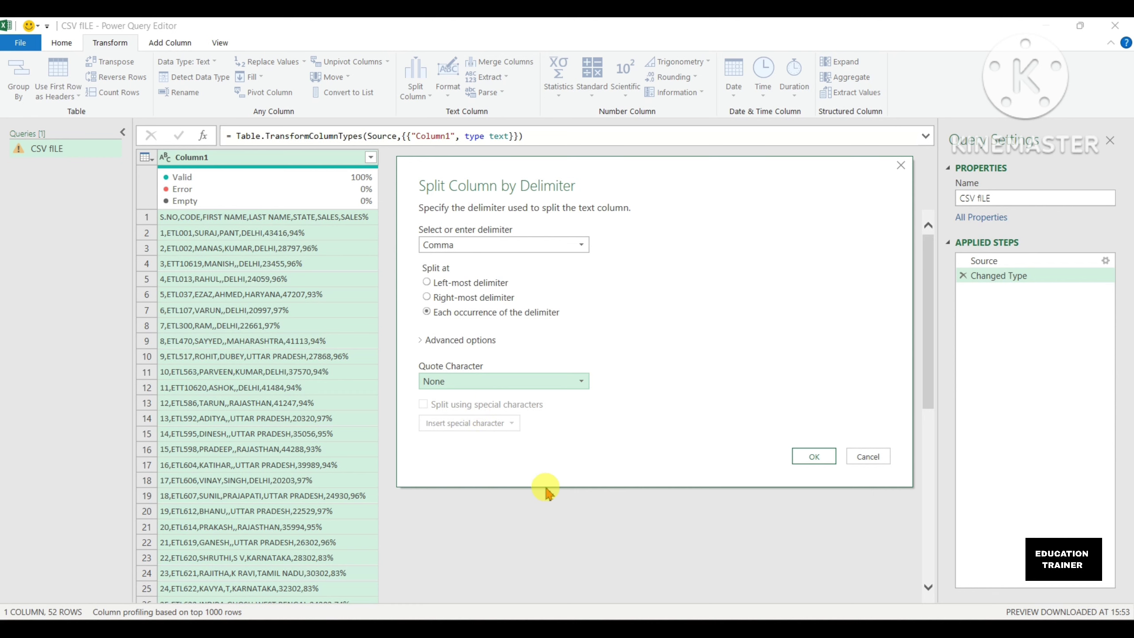
click(823, 464)
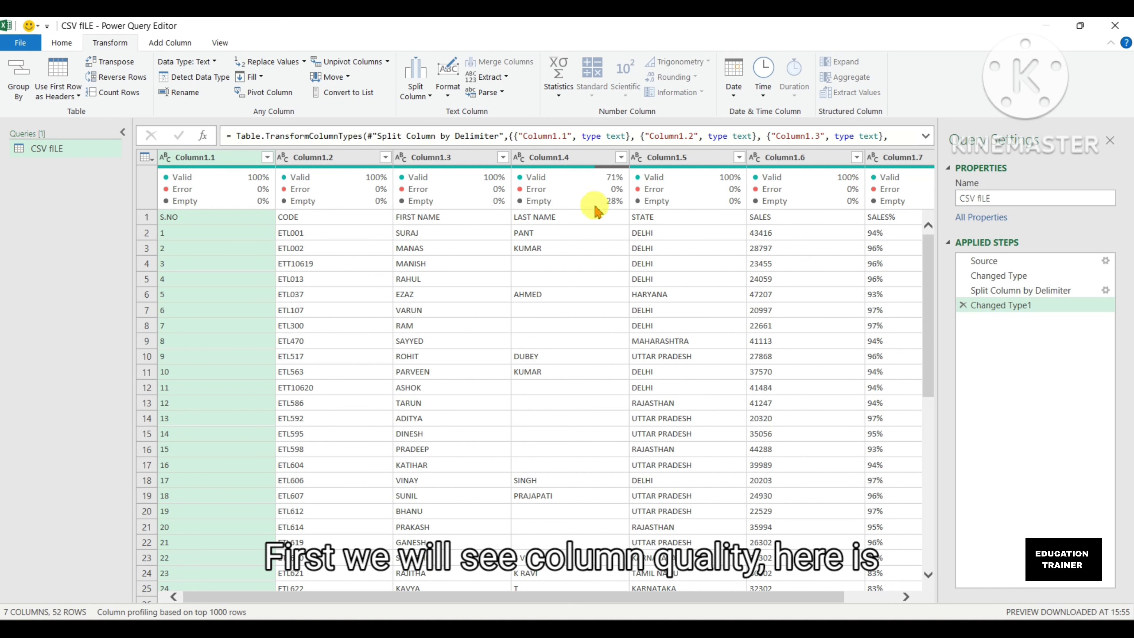
Step: Check the column quality of the split columns and promote the first row to headers
mouse_move(613, 207)
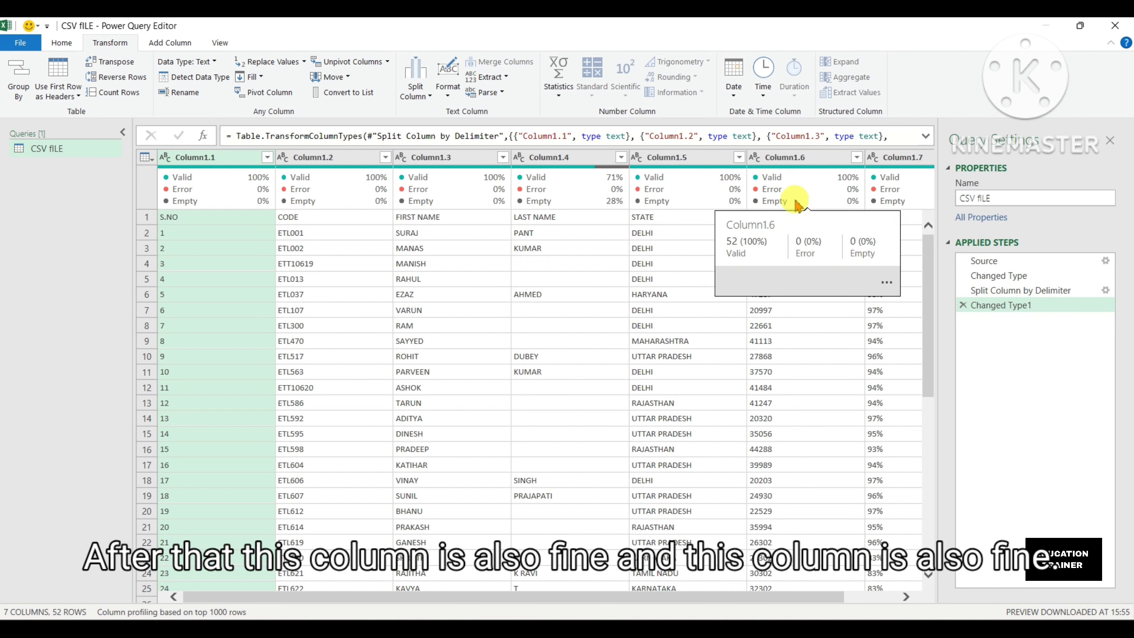
click(905, 596)
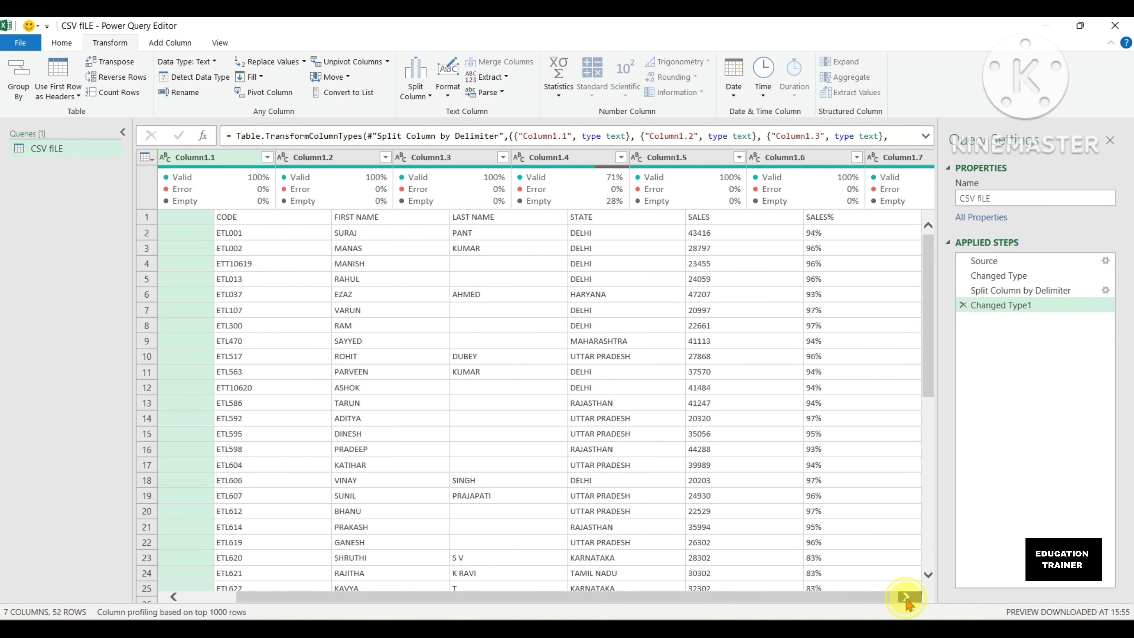
click(175, 598)
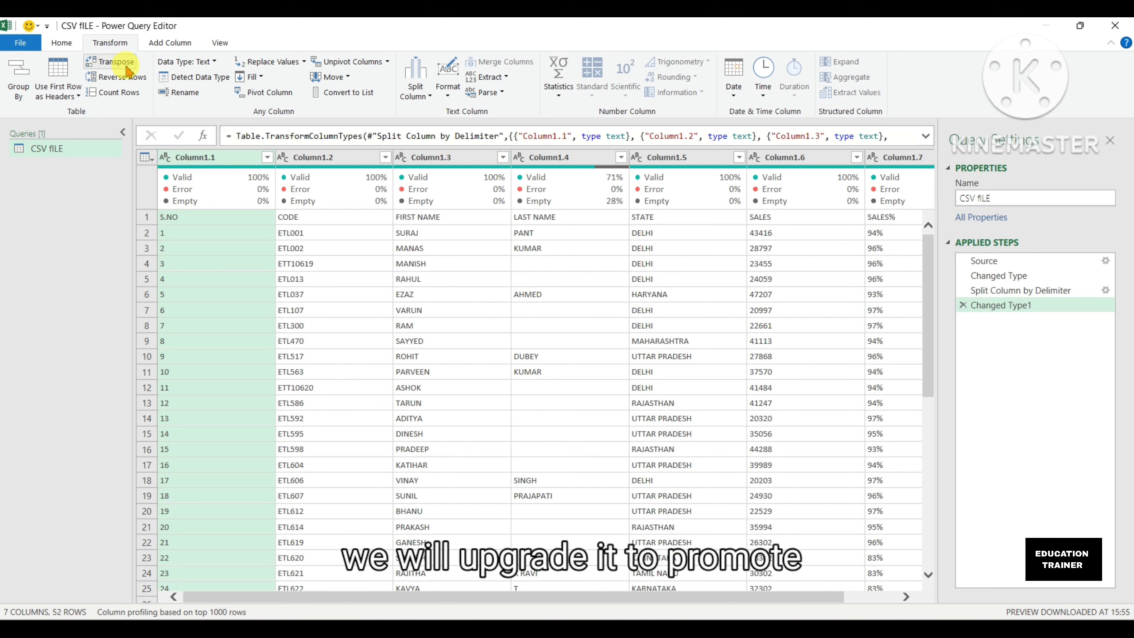
click(63, 42)
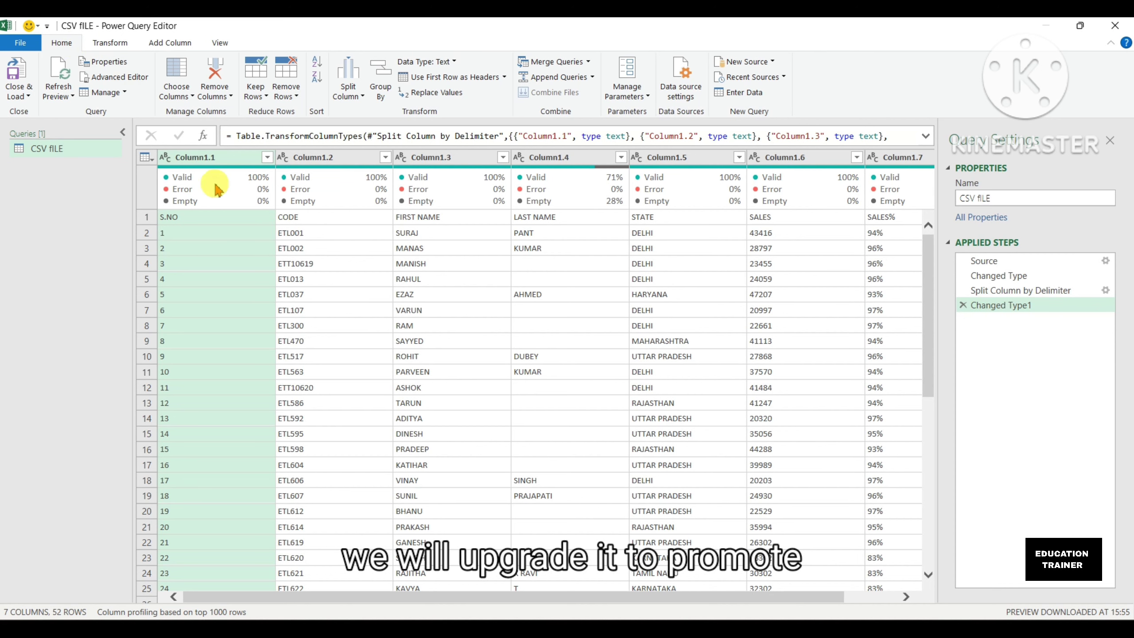
click(451, 81)
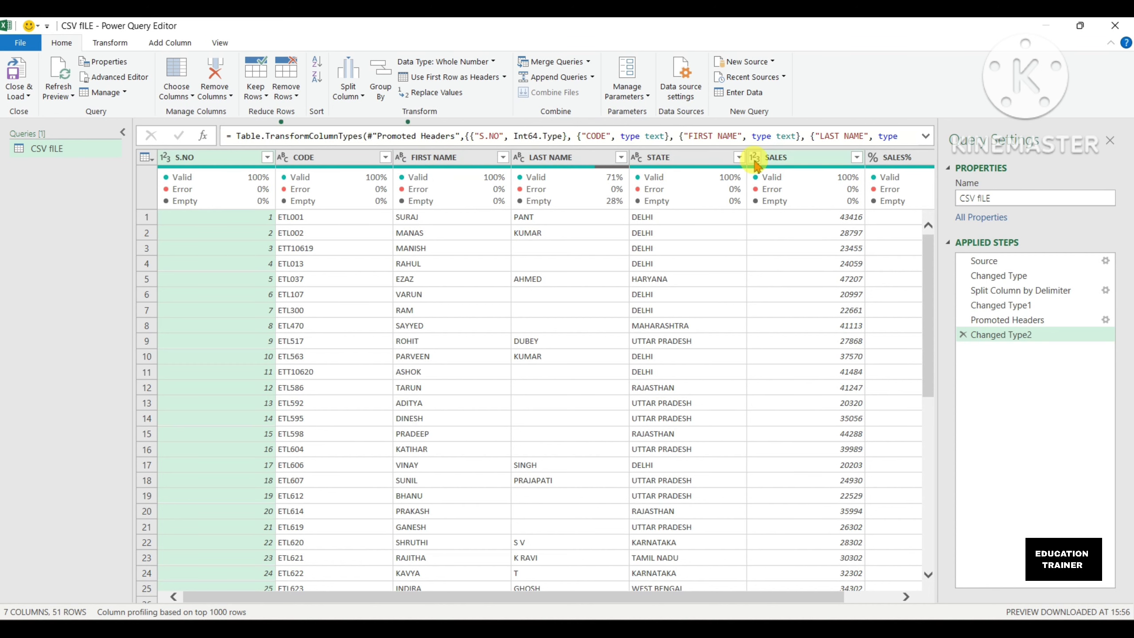
Step: Start merging the FIRST NAME and LAST NAME columns in place, with Tab as the separator
click(906, 596)
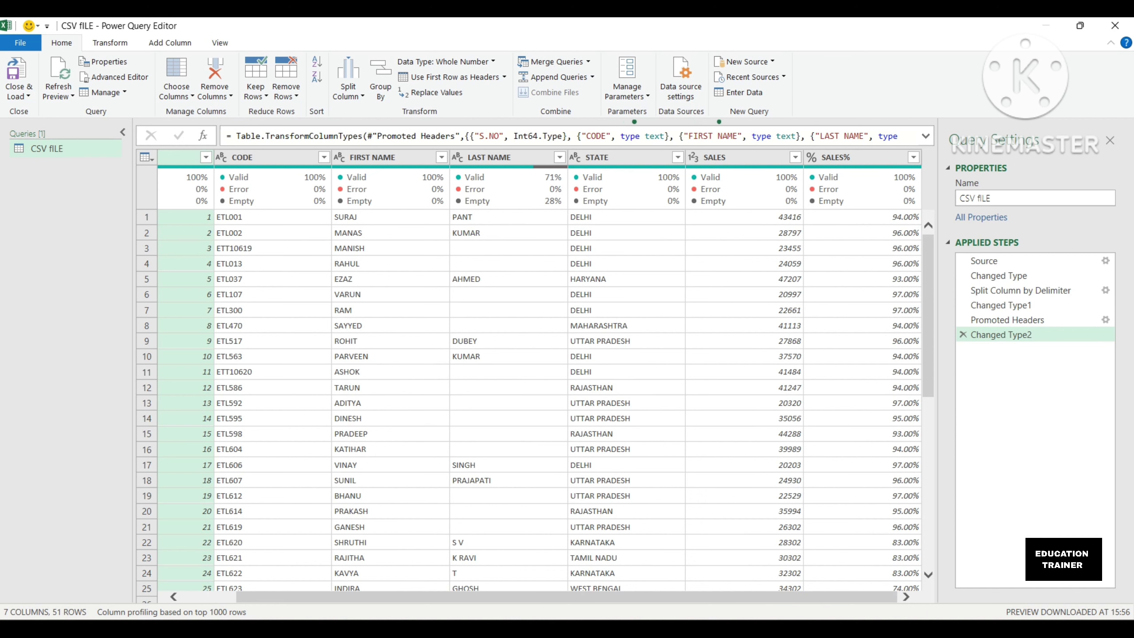
click(174, 596)
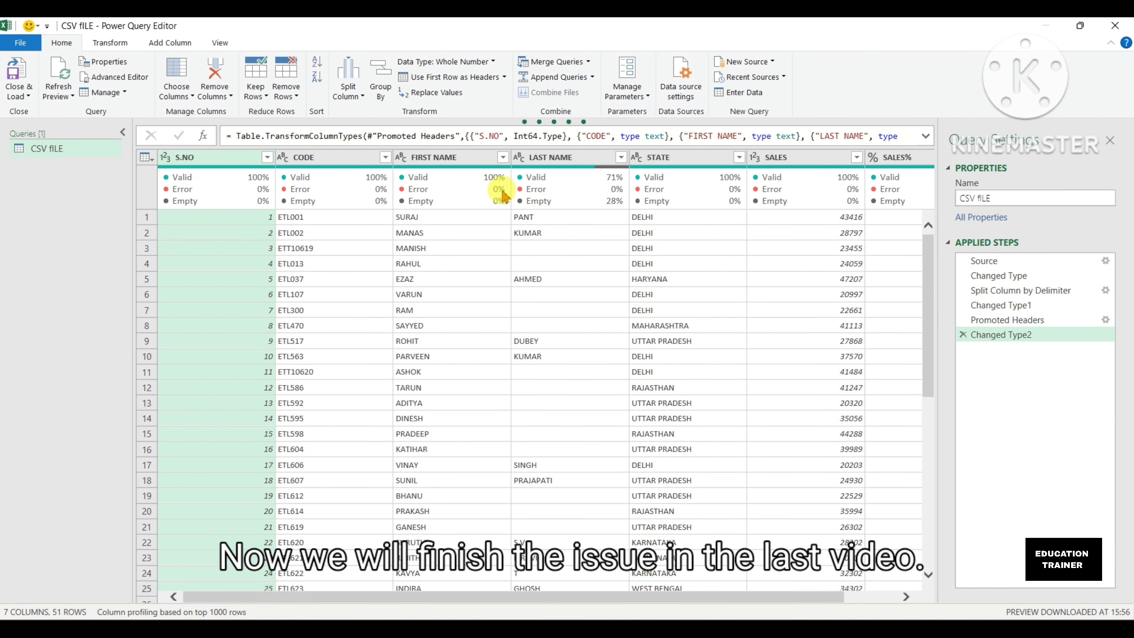
click(464, 160)
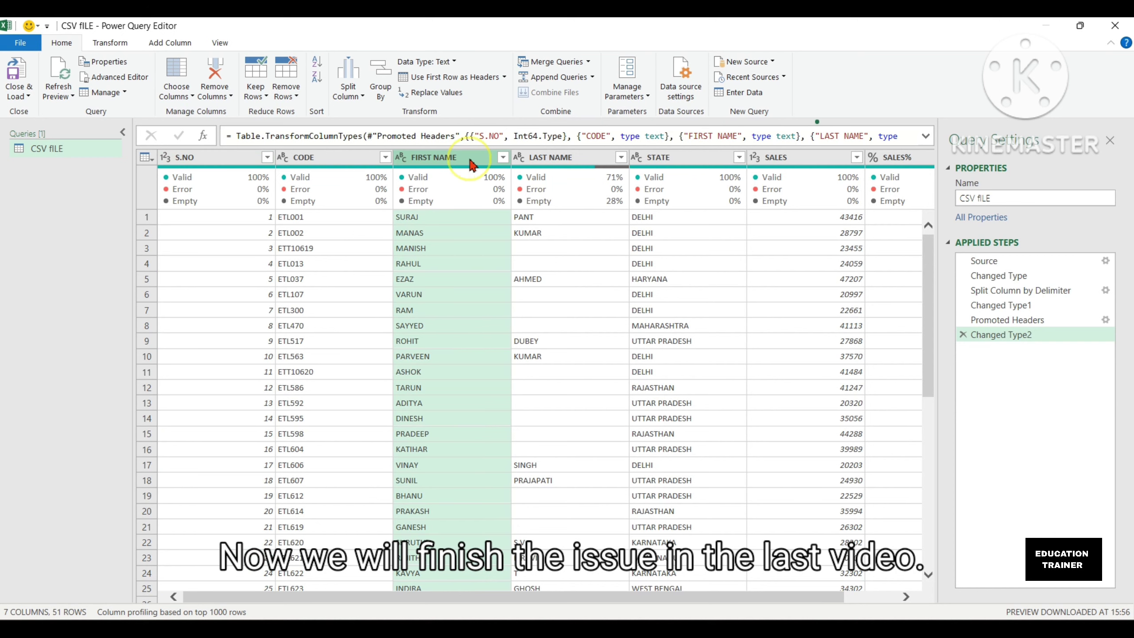
ctrl+click(544, 160)
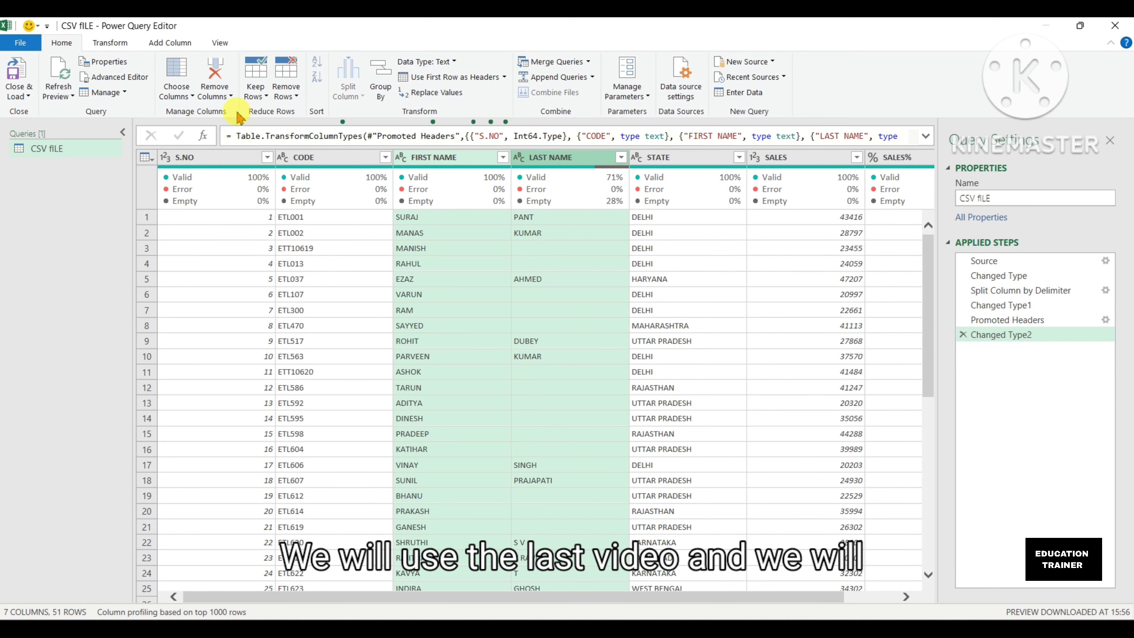
click(103, 44)
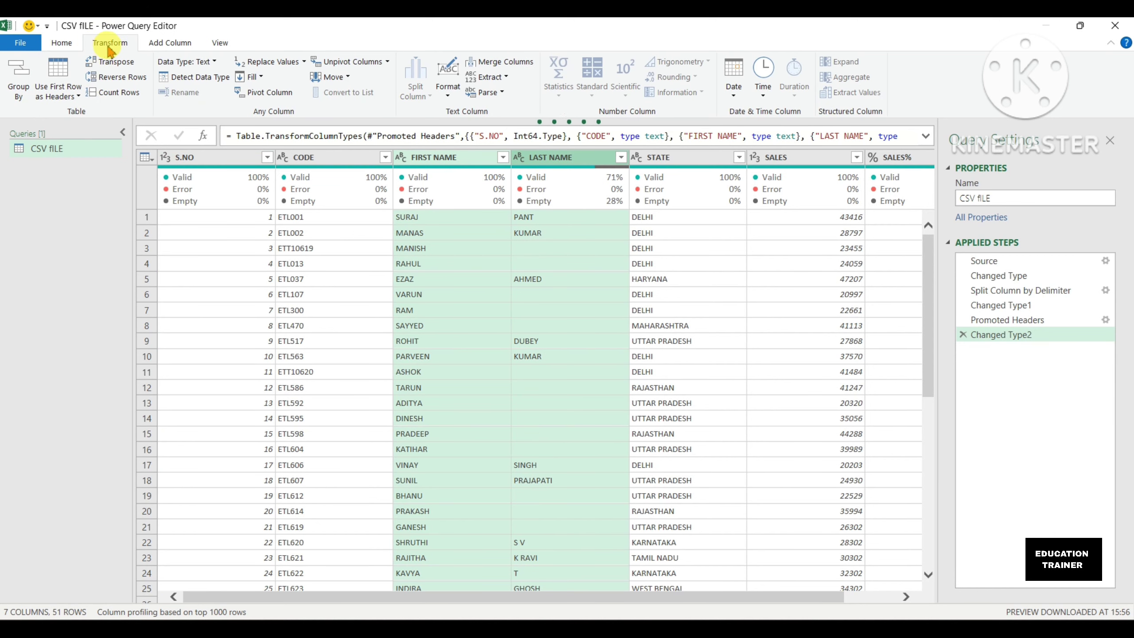
click(506, 64)
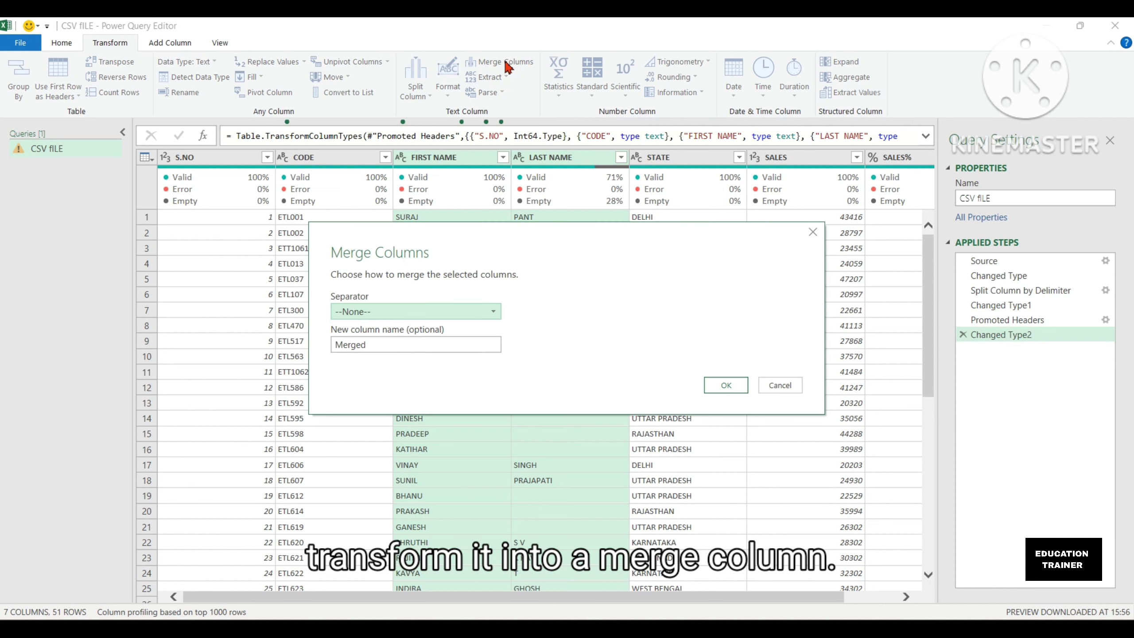
click(444, 313)
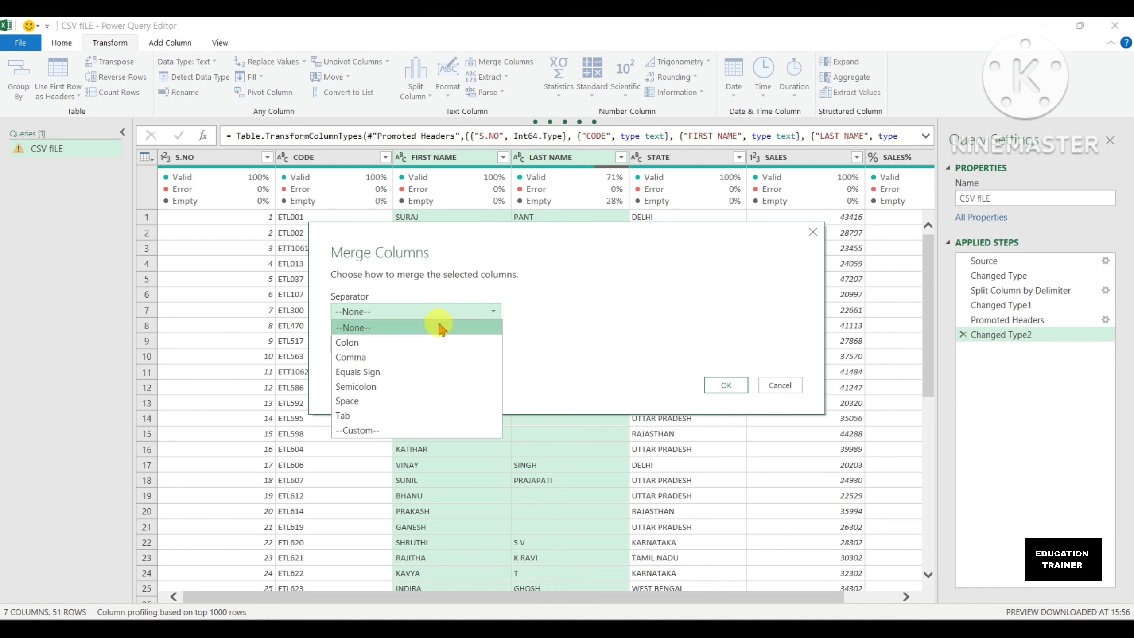
click(404, 415)
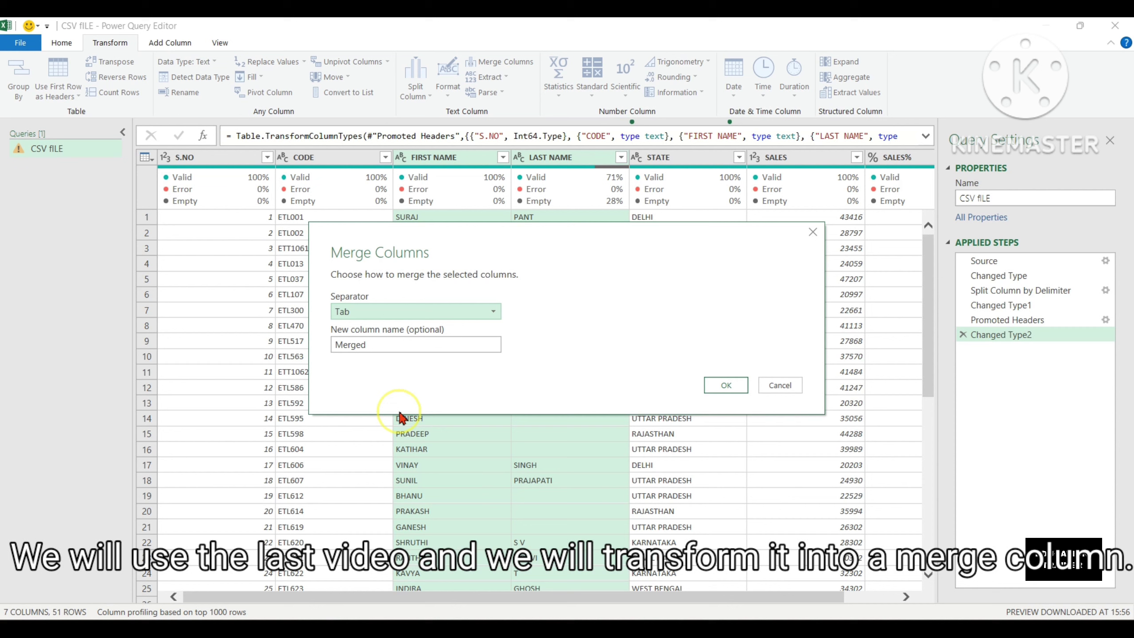
Step: Set the name of the merged column to NAME
click(414, 346)
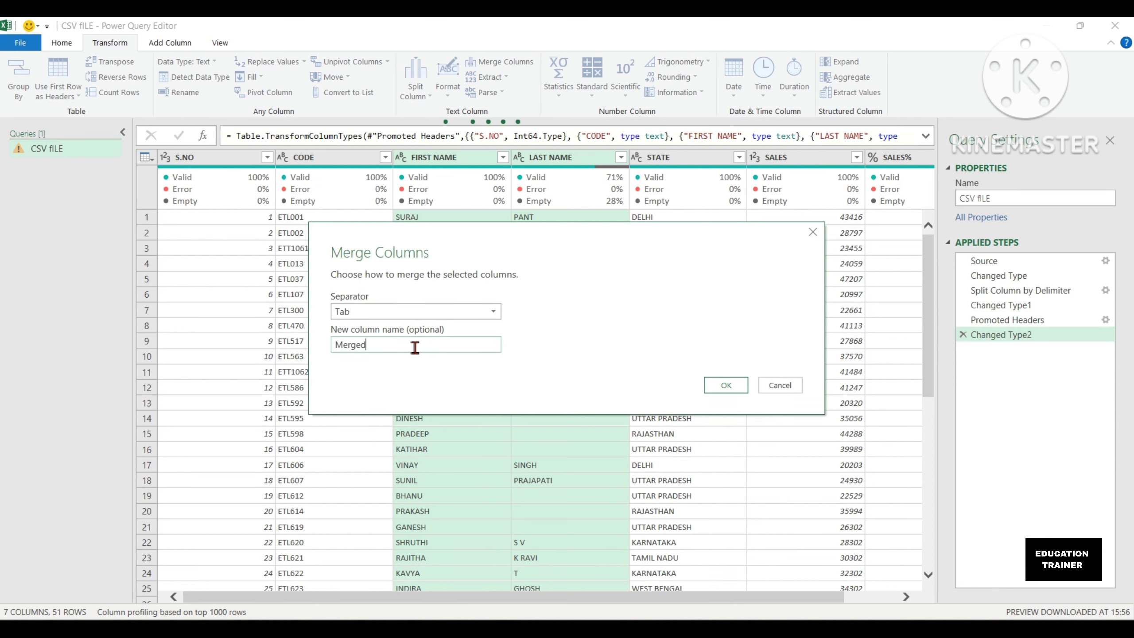
key(BackSpace)
key(BackSpace)
key(BackSpace)
key(BackSpace)
key(BackSpace)
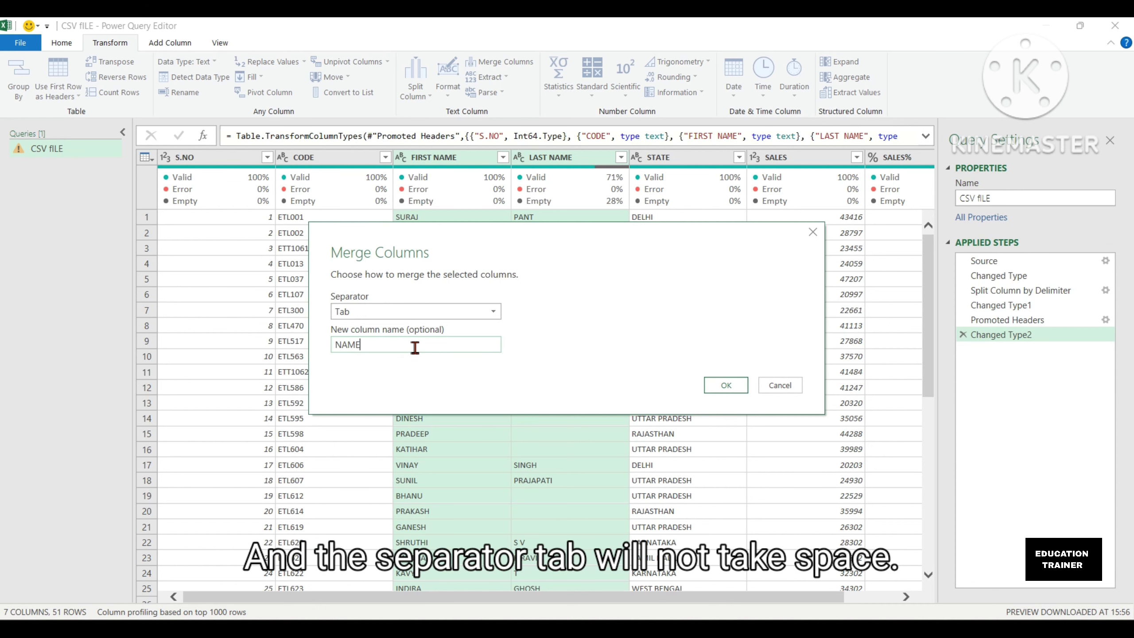
Step: Change the merge separator to Space, apply the merge, and check the first three rows of the NAME column
click(433, 315)
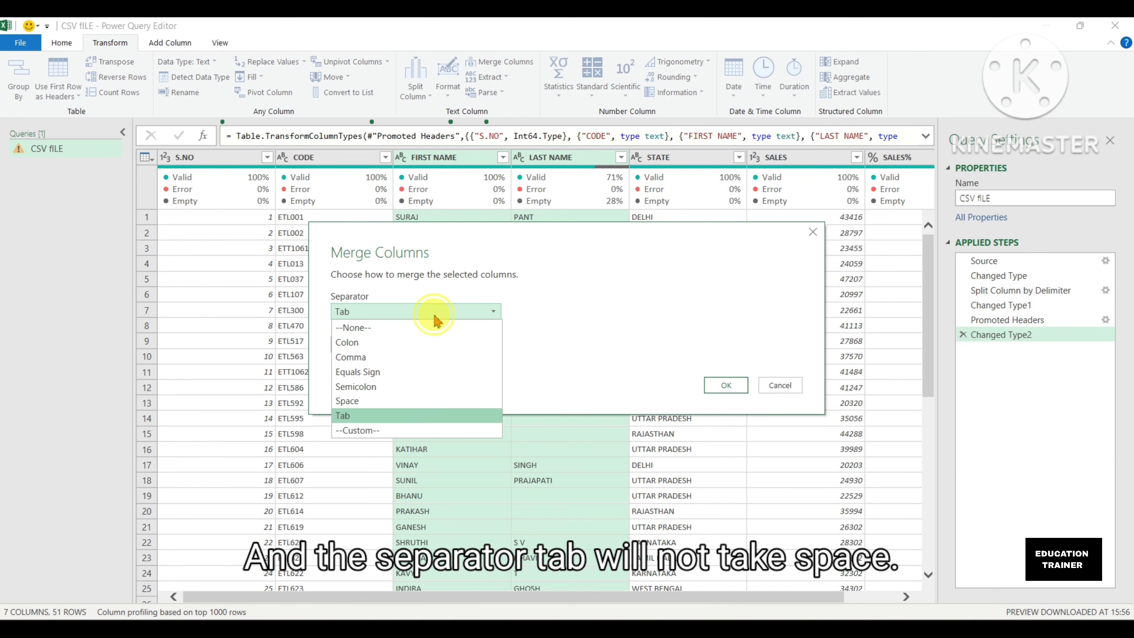
click(392, 403)
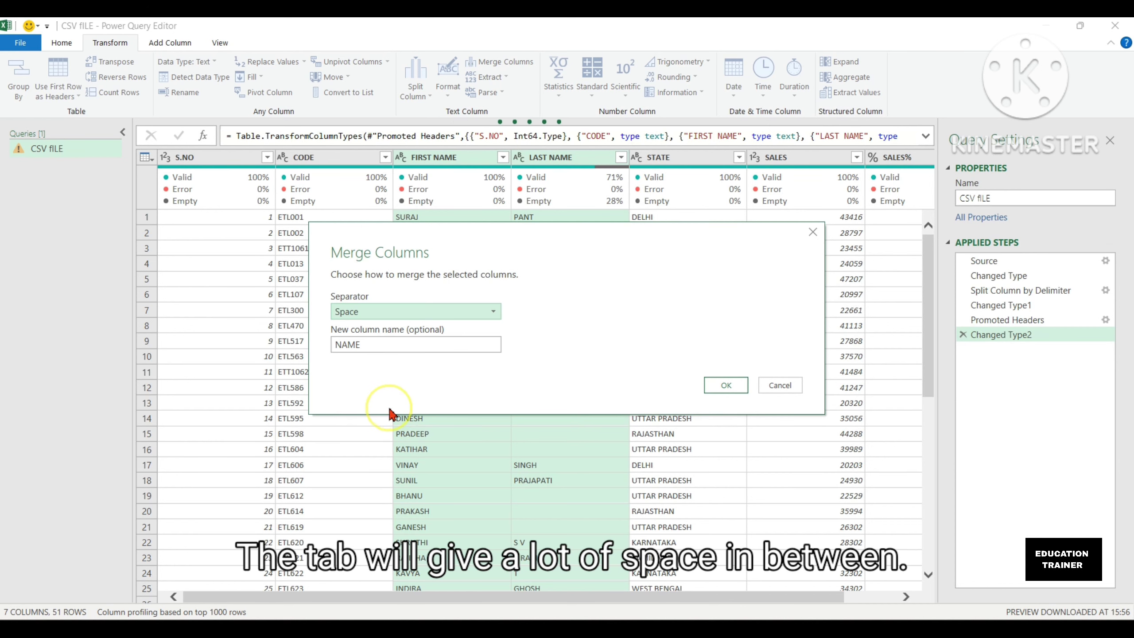
click(725, 385)
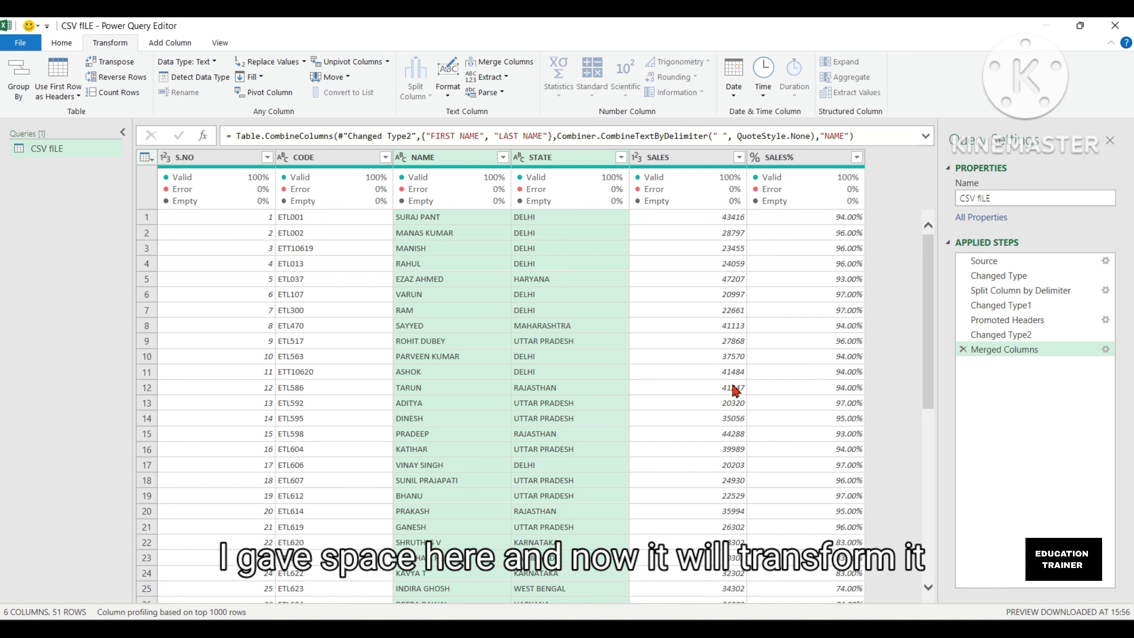
click(449, 218)
click(453, 232)
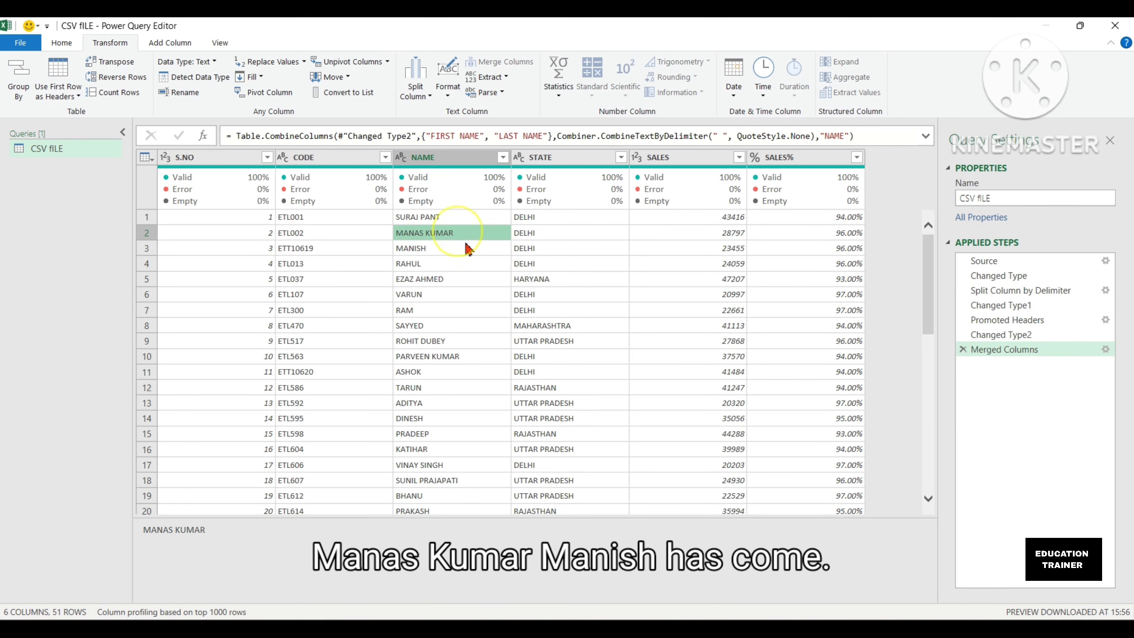
click(455, 250)
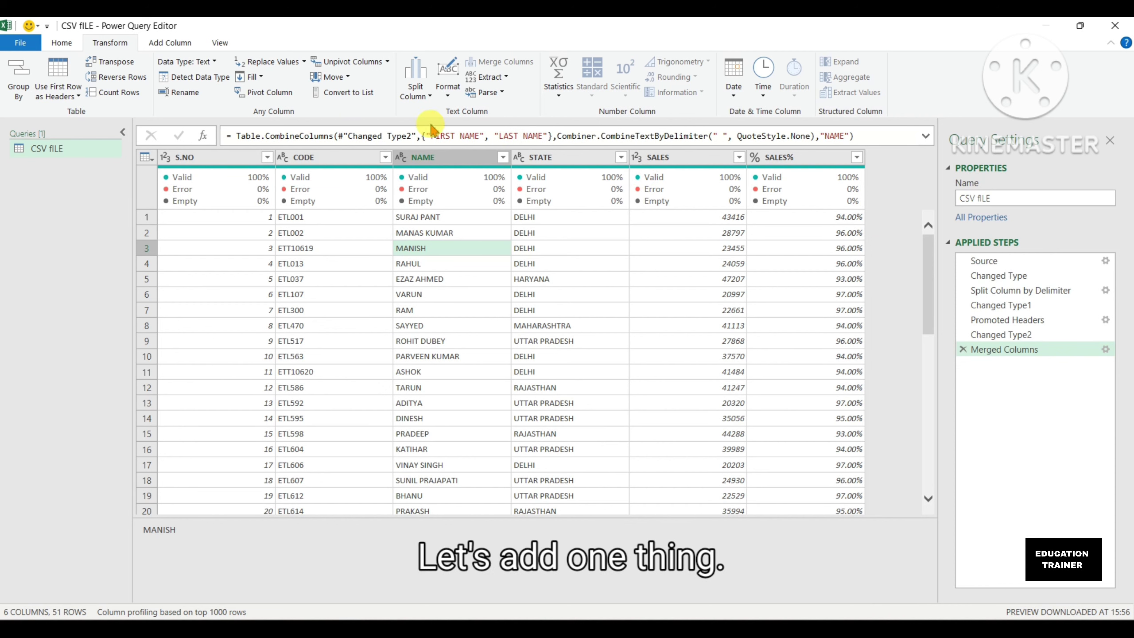
Step: Start a new column from examples and name it COUNTRY
click(175, 44)
click(25, 72)
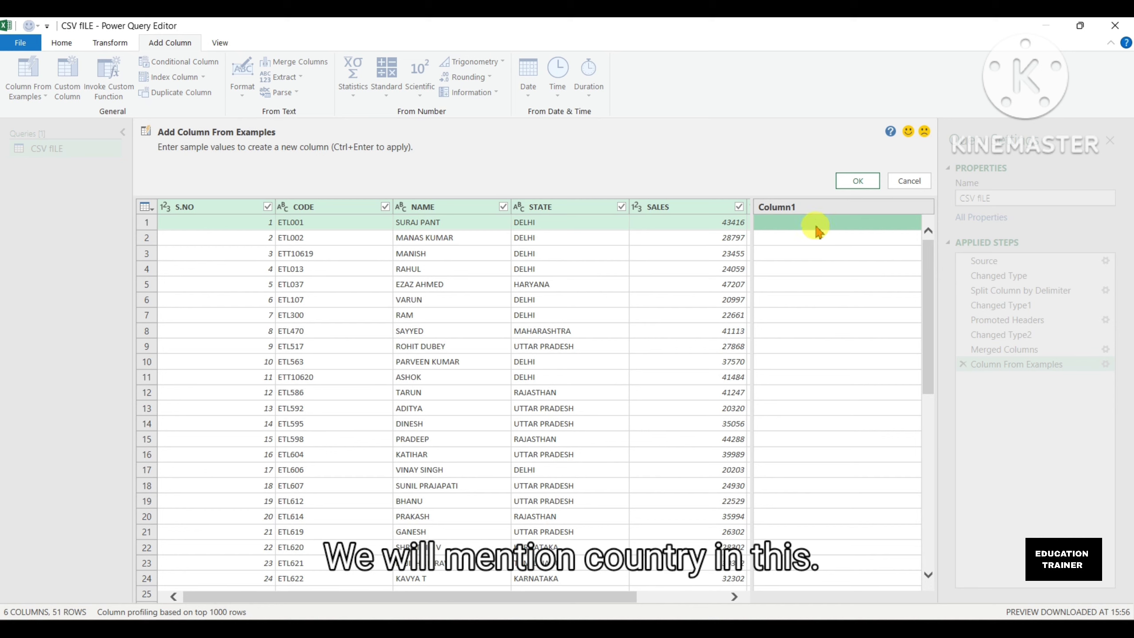
double_click(820, 207)
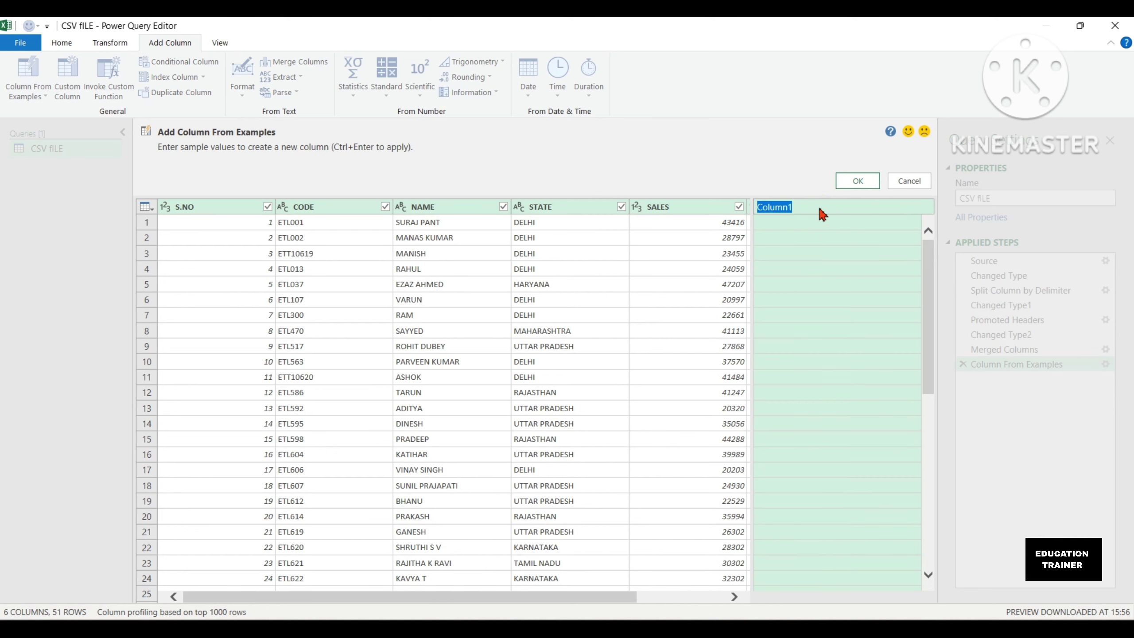
text(COUNTRY)
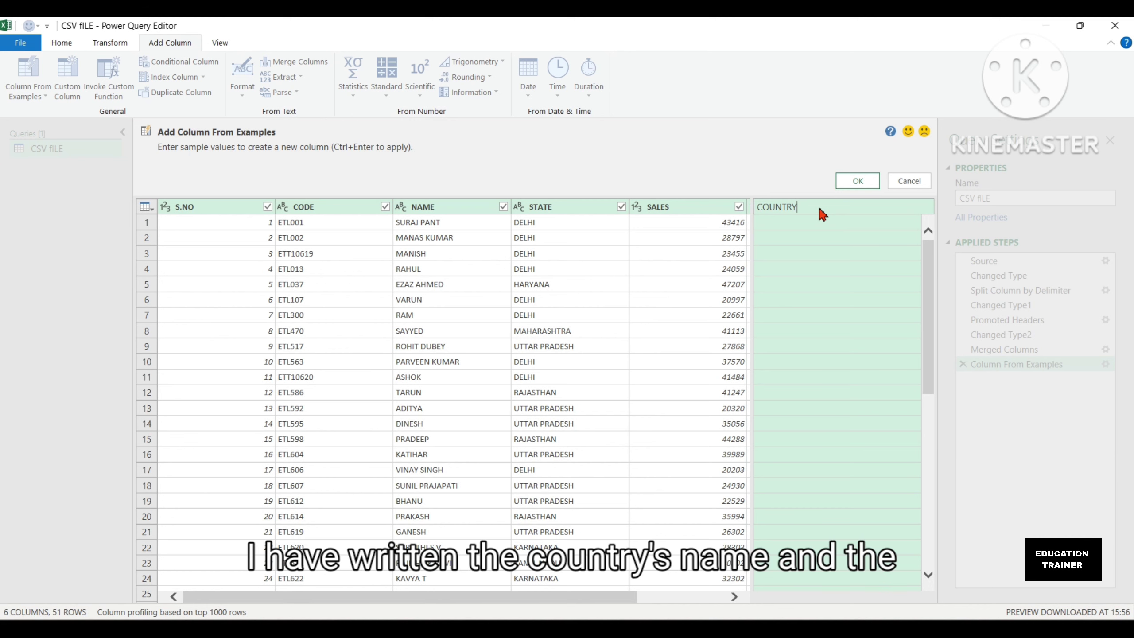
Step: Enter INDIA as the sample value in the first two COUNTRY rows and add the filled column to the query
click(811, 226)
click(813, 227)
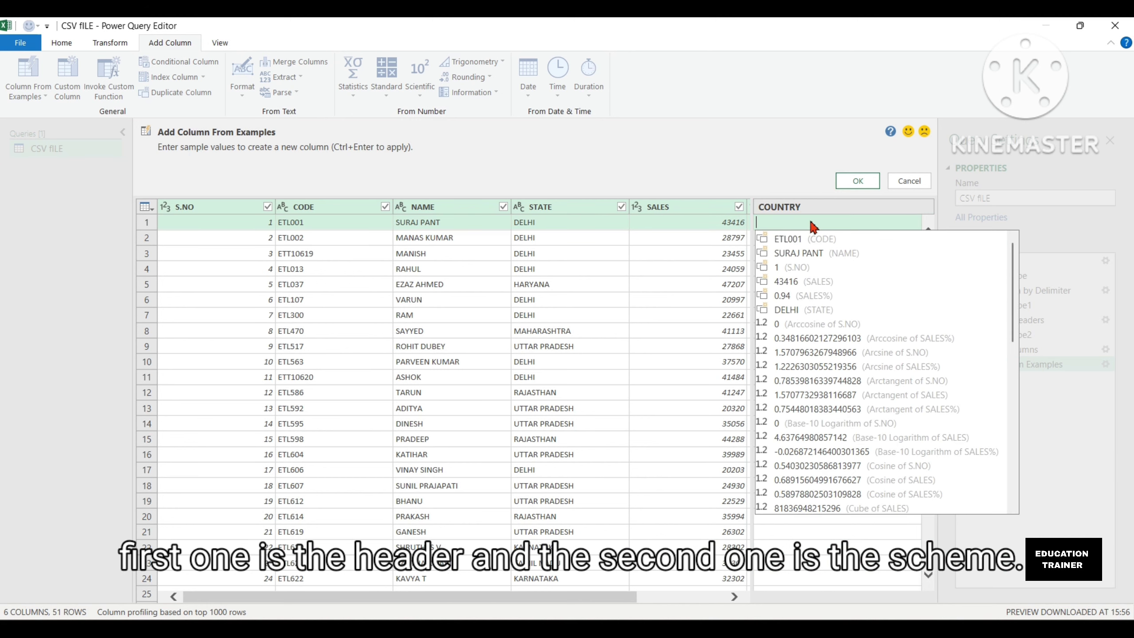
text(INDIA)
click(797, 241)
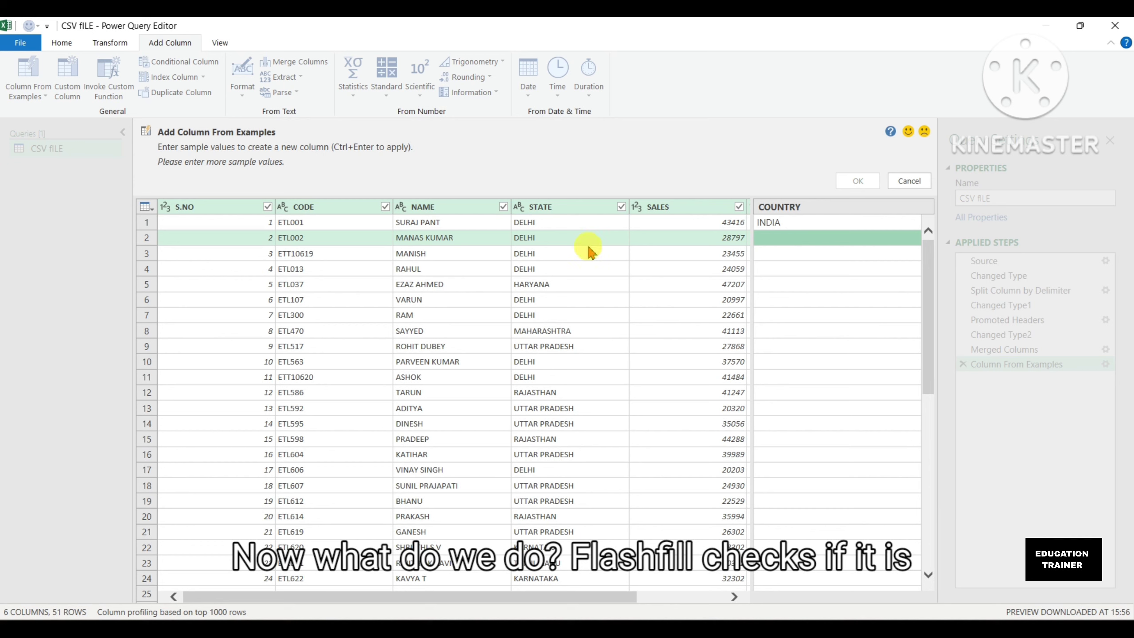
click(777, 222)
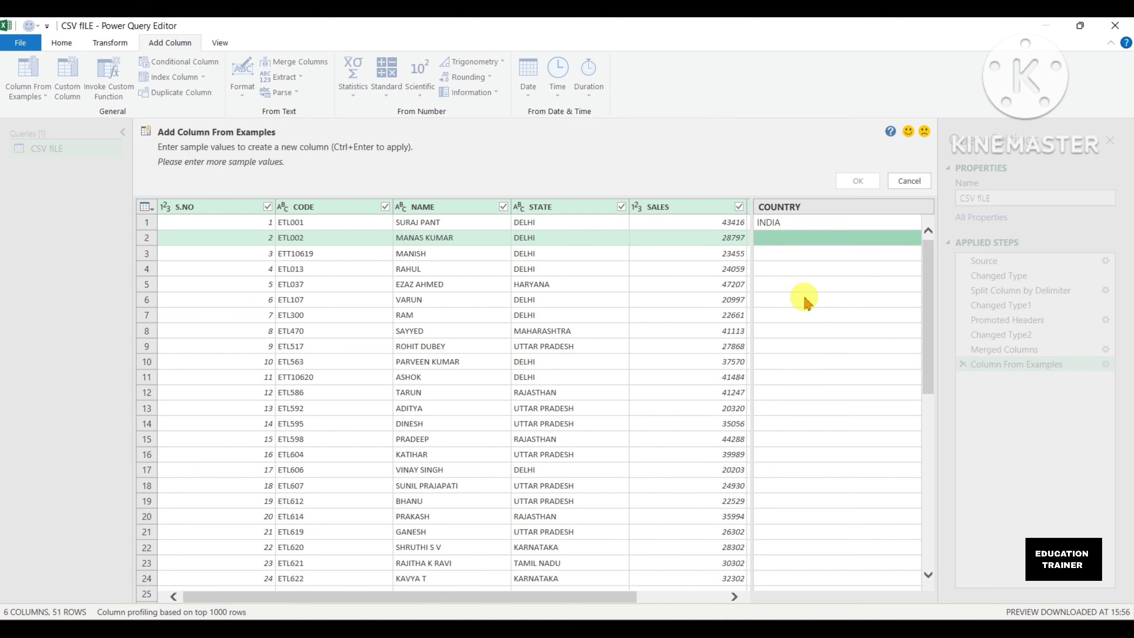
click(794, 240)
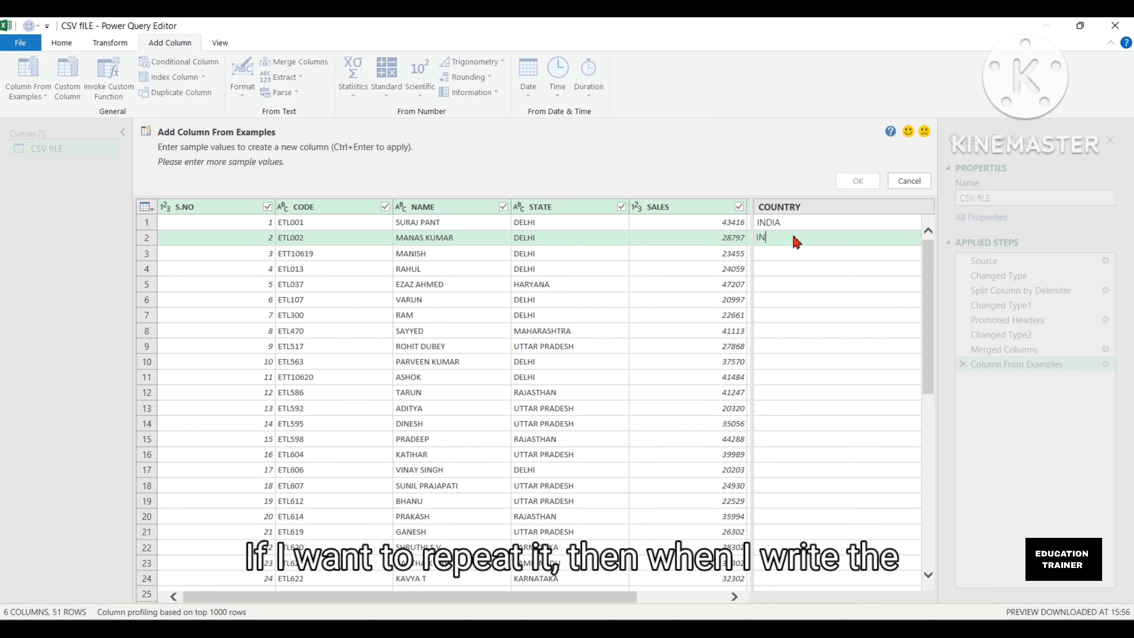
key(Return)
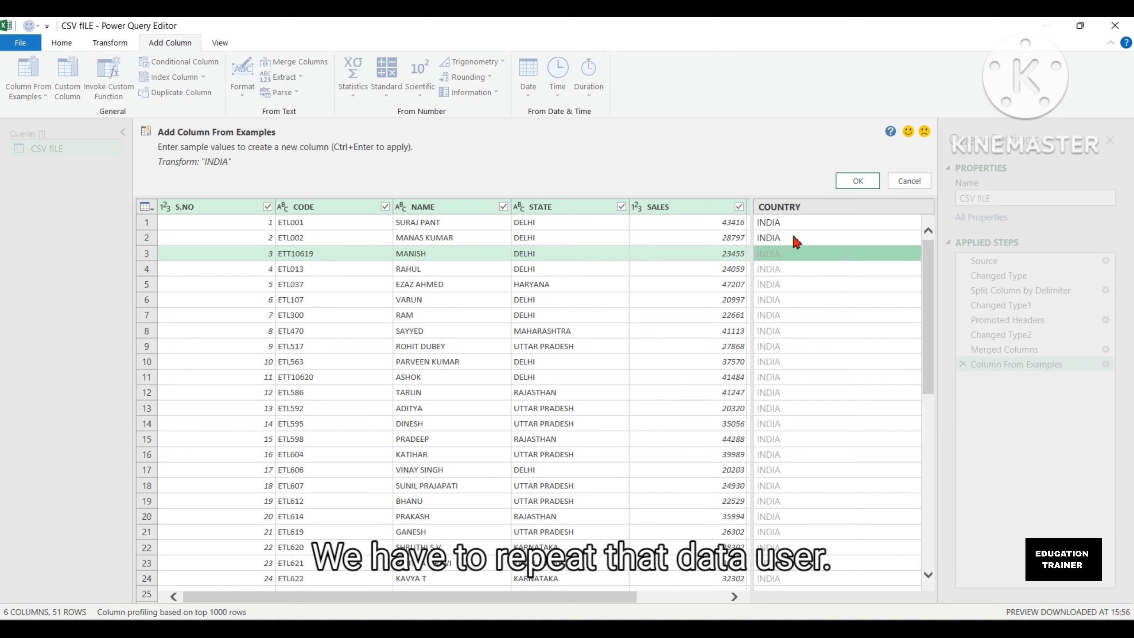
click(859, 181)
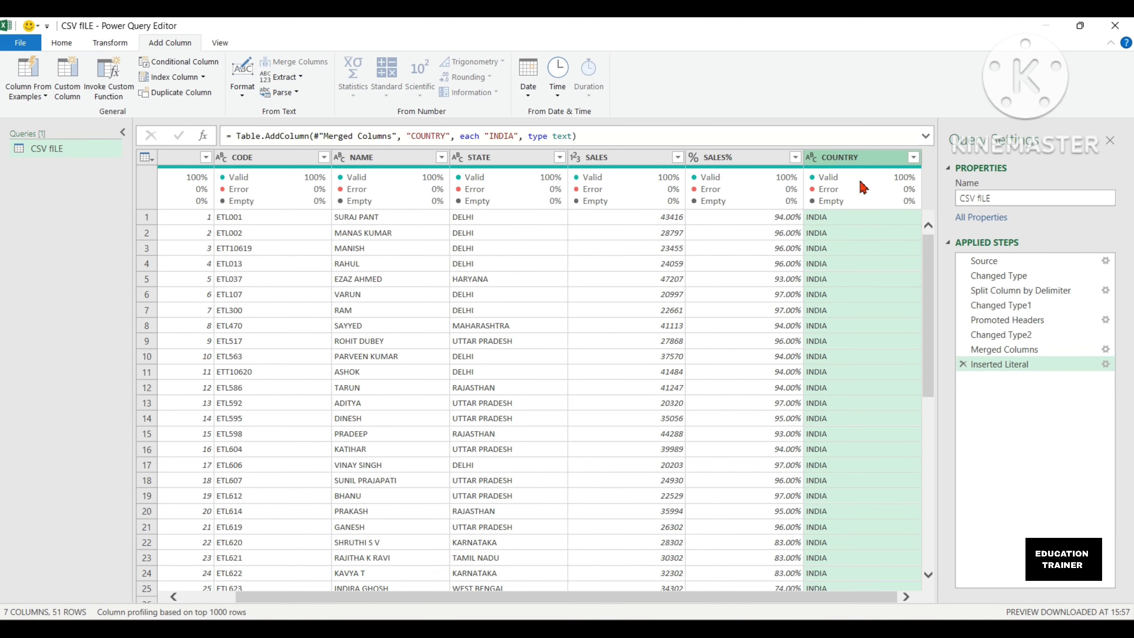
Step: Close the query and load it as a PivotTable Report in the existing worksheet at Sheet1 cell C4
drag(393, 598, 339, 597)
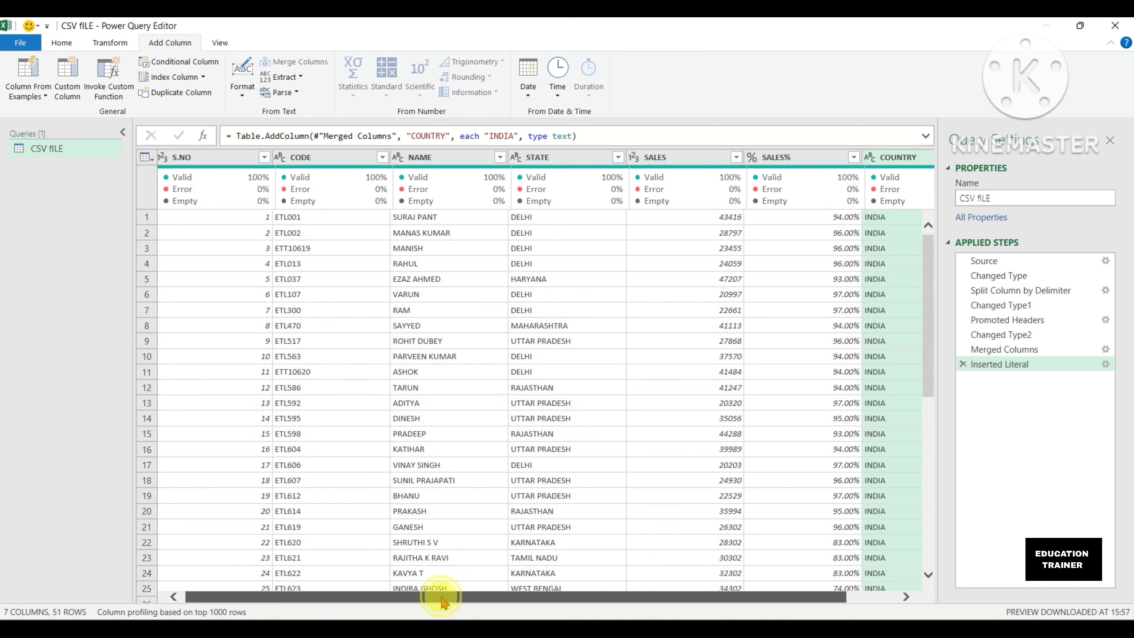
drag(443, 596, 497, 597)
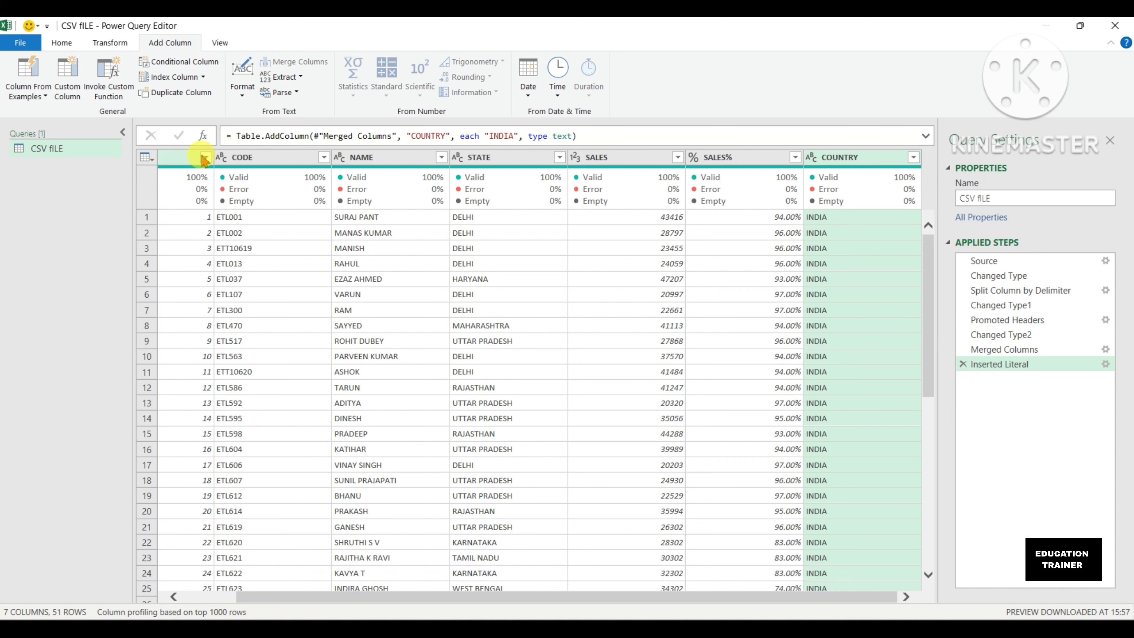
click(31, 48)
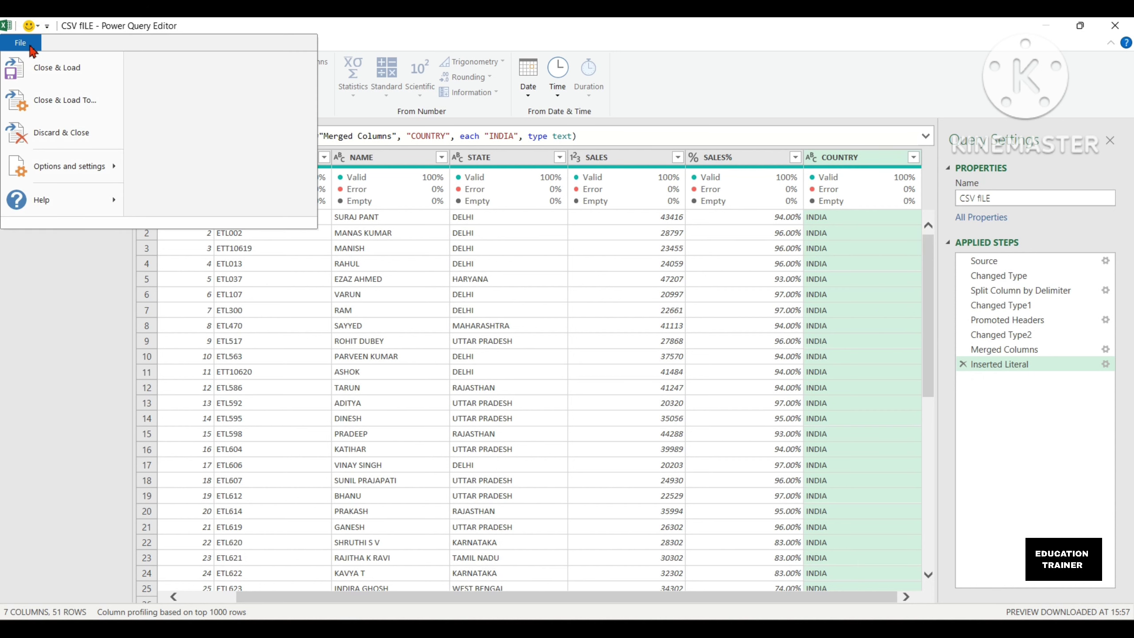
click(47, 101)
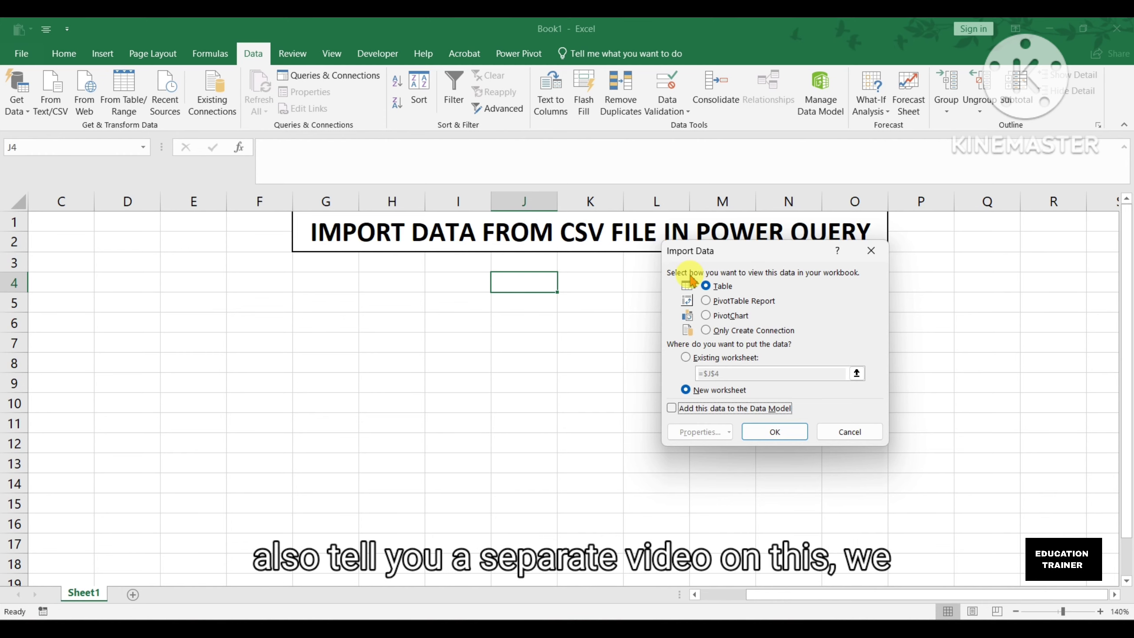
click(754, 301)
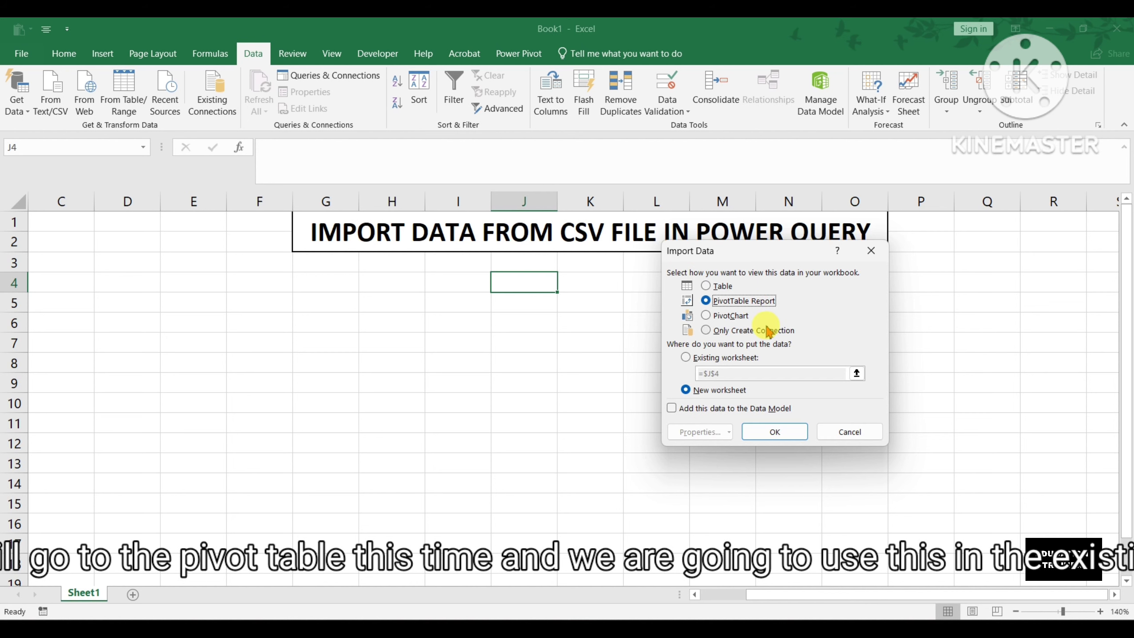
click(686, 357)
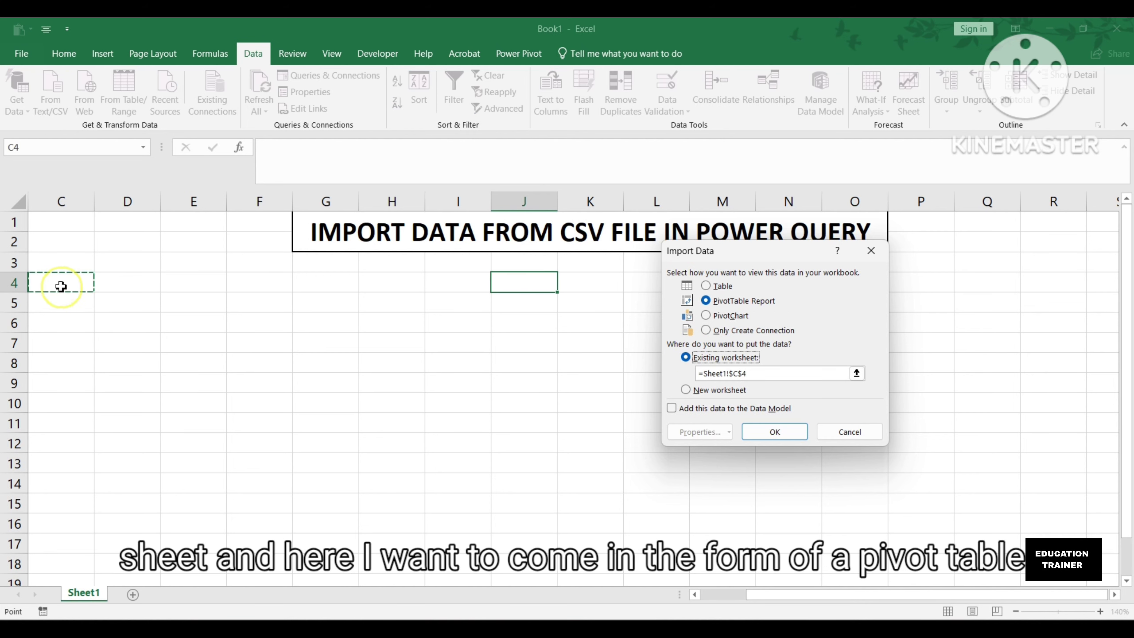
click(780, 432)
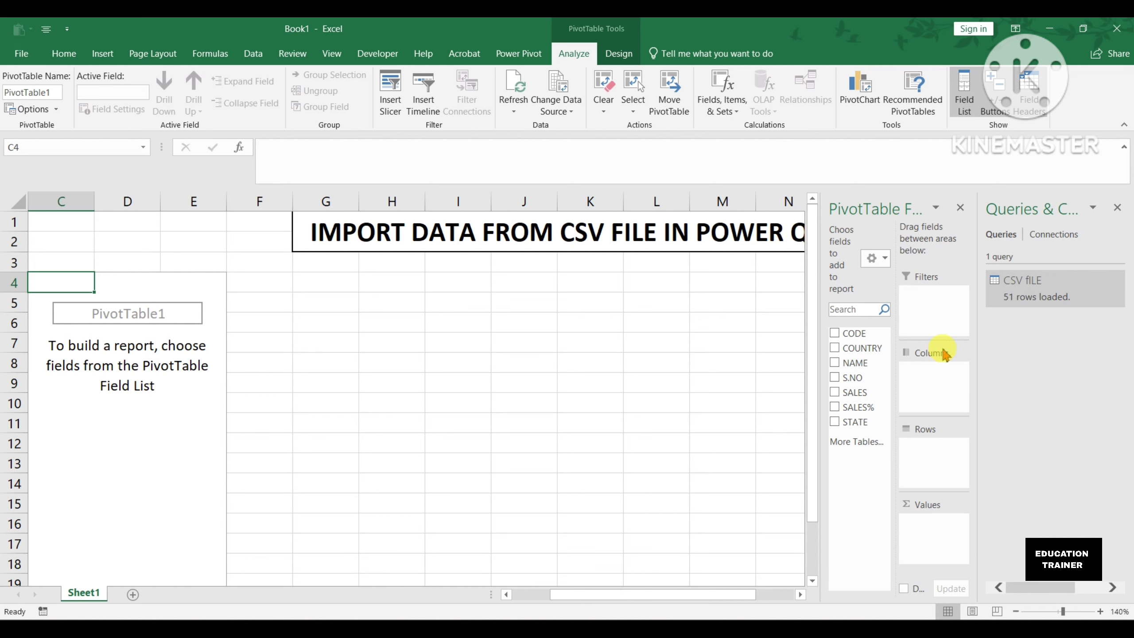
Step: Build the PivotTable with NAME and STATE as rows and SALES and SALES% as values, leaving COUNTRY out
click(834, 348)
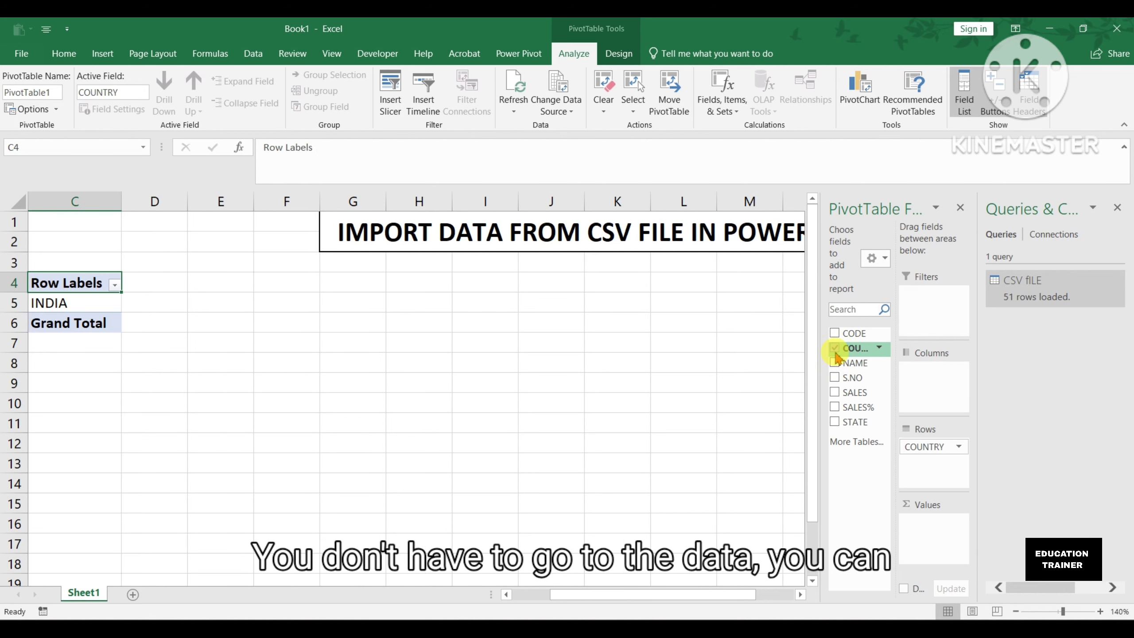
click(834, 349)
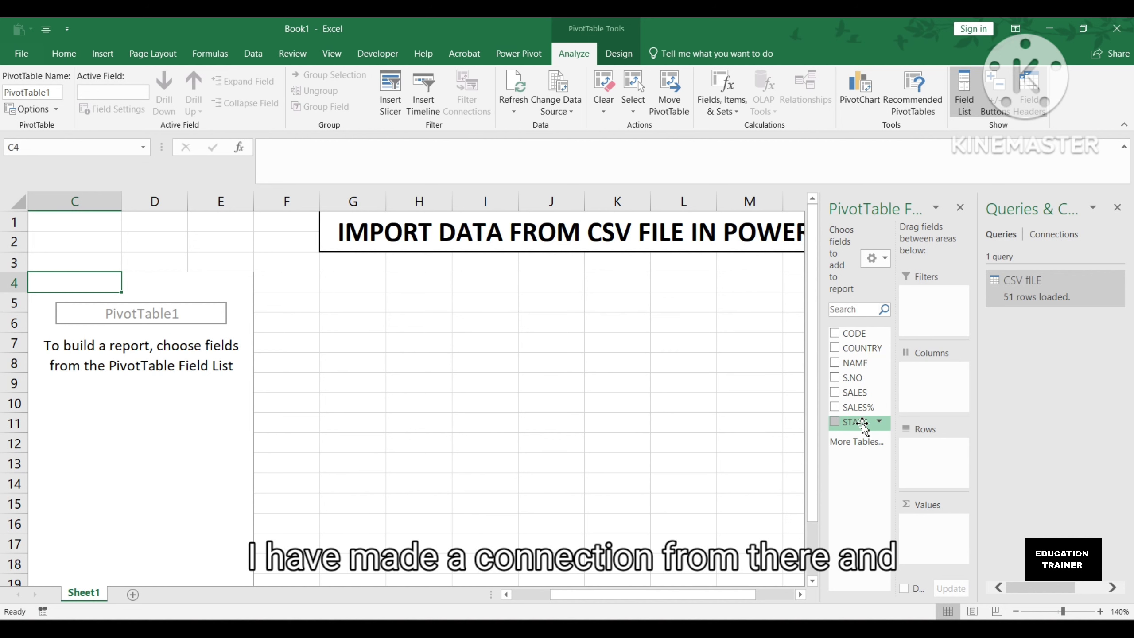
click(834, 363)
click(835, 392)
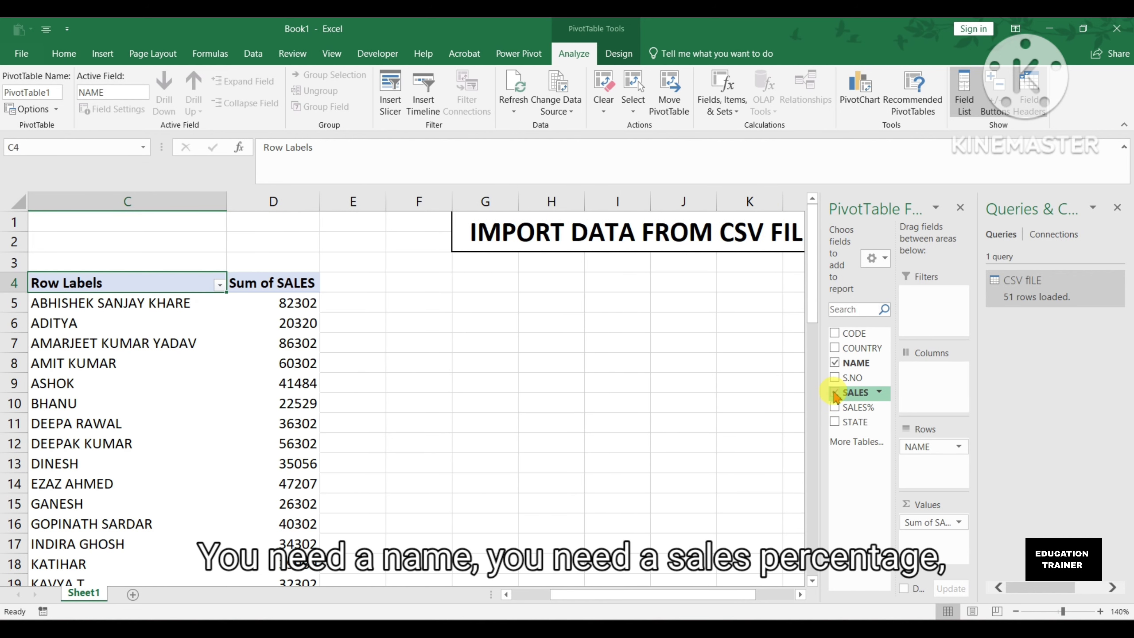
click(834, 408)
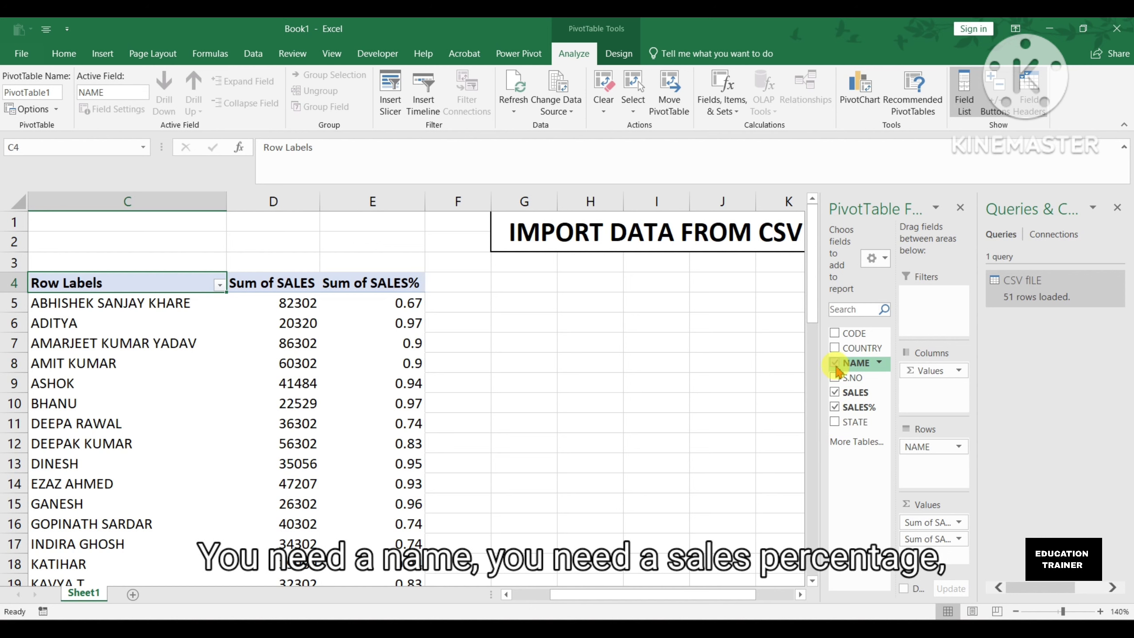
click(835, 430)
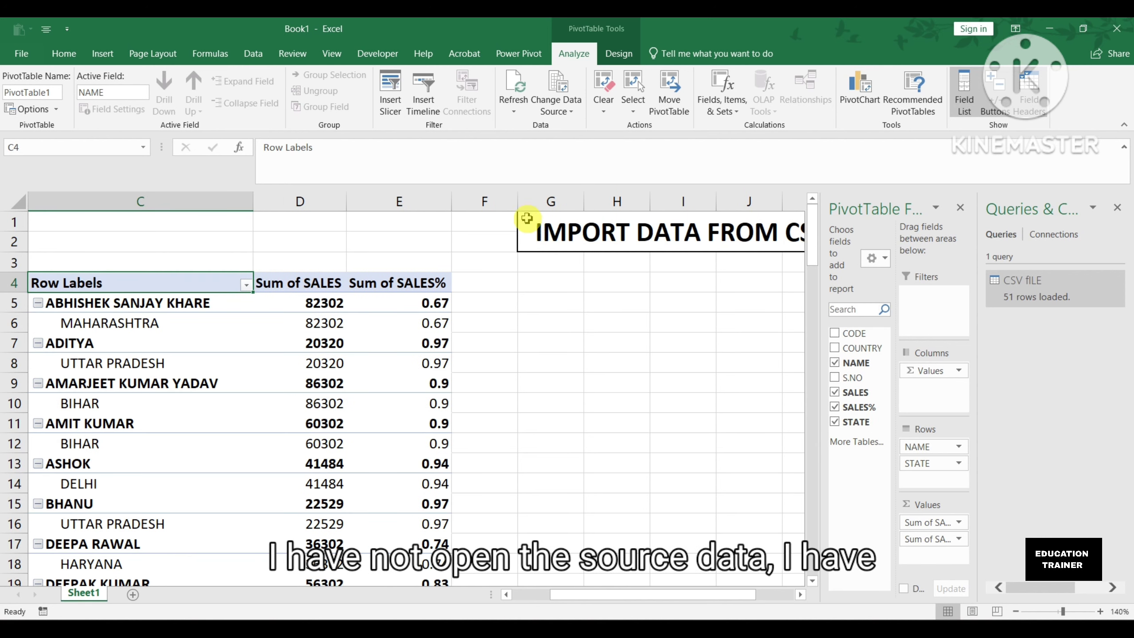